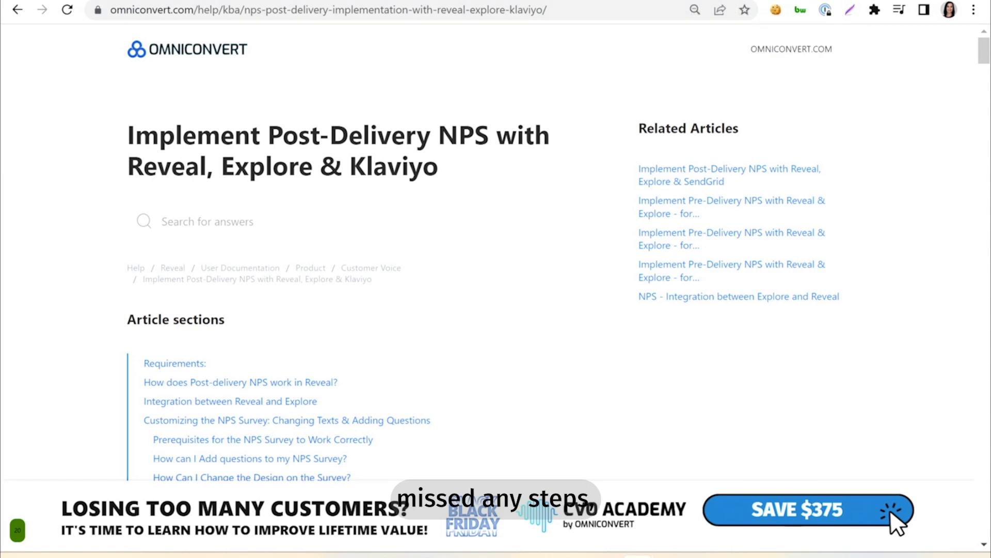
Step: Look over the open Klaviyo account, Reveal integrations, Explore dashboard and Shopify admin pages
click(553, 1)
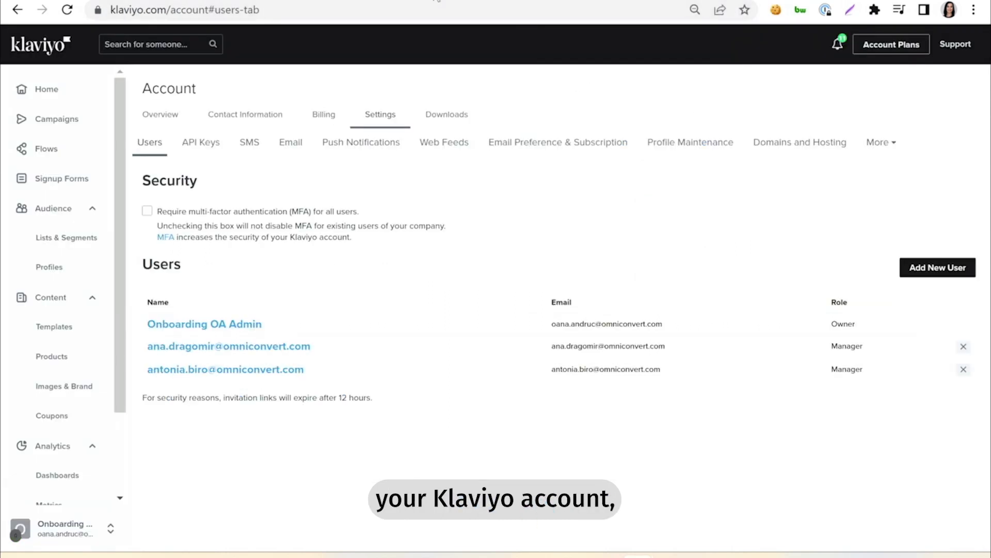
click(426, 1)
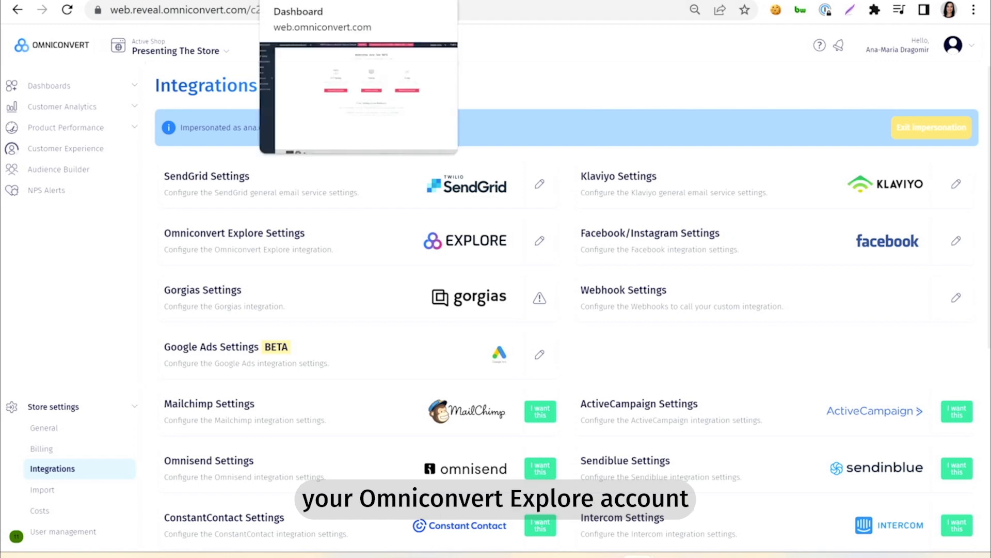
click(320, 0)
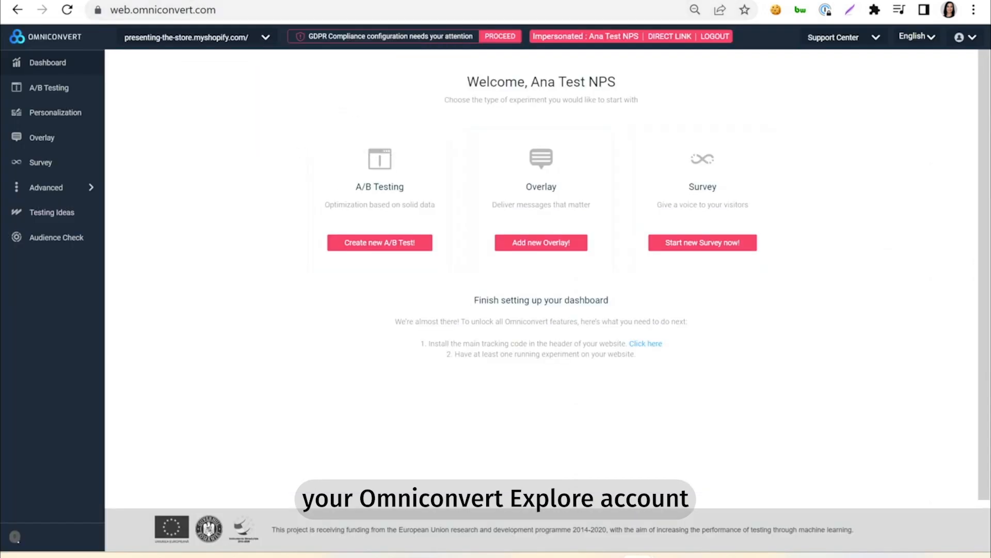
click(206, 1)
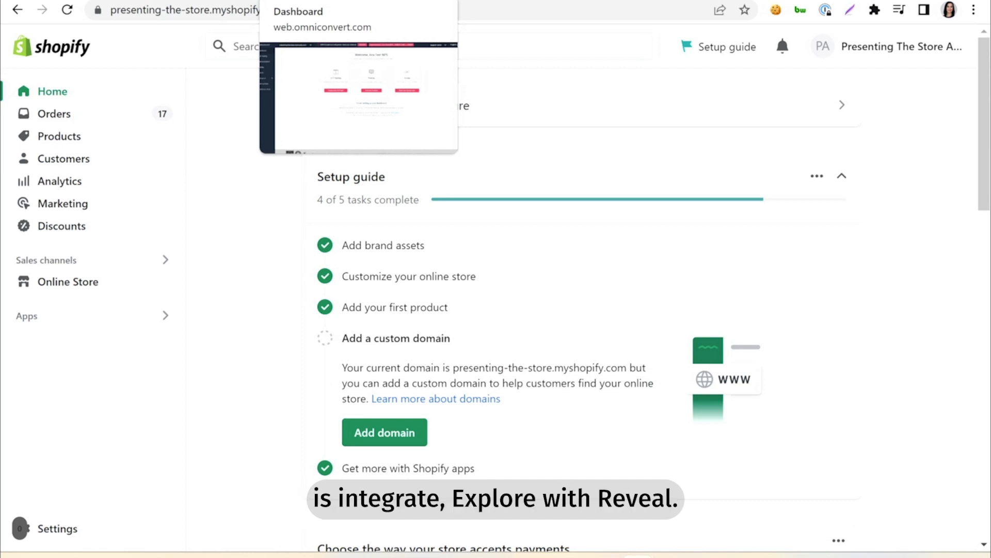
Step: Switch to Omniconvert Explore and copy the Reveal connection string from the presenting-the-store website's integrations
click(320, 1)
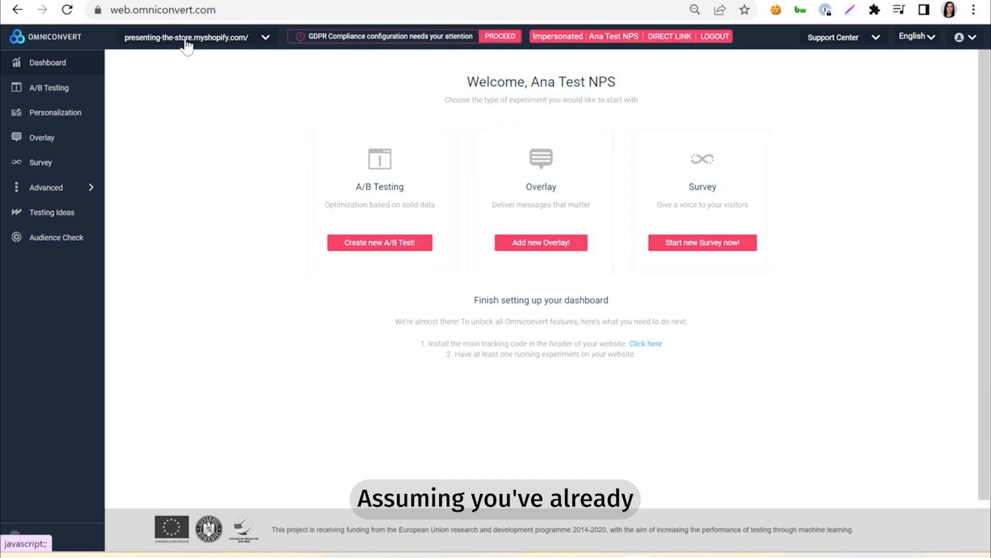
click(149, 48)
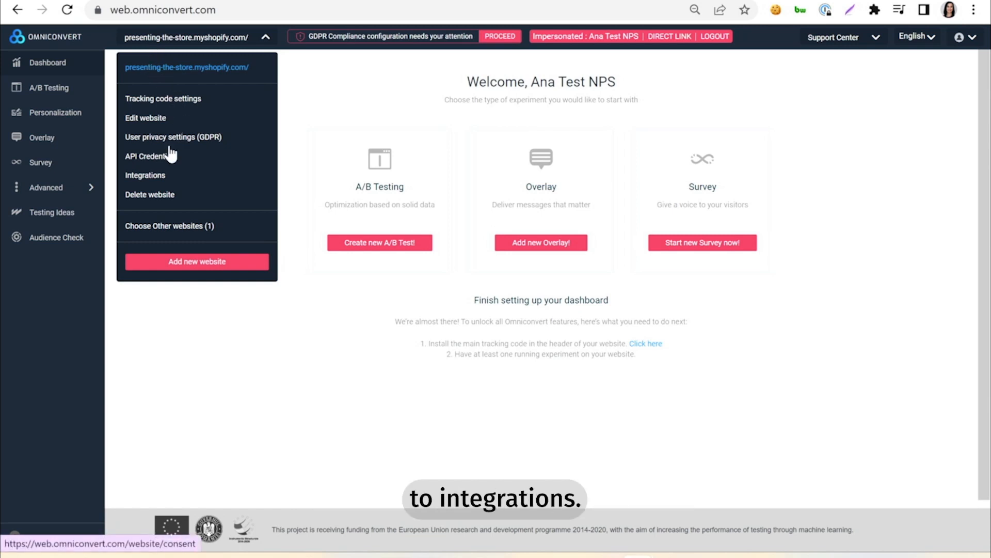
click(155, 178)
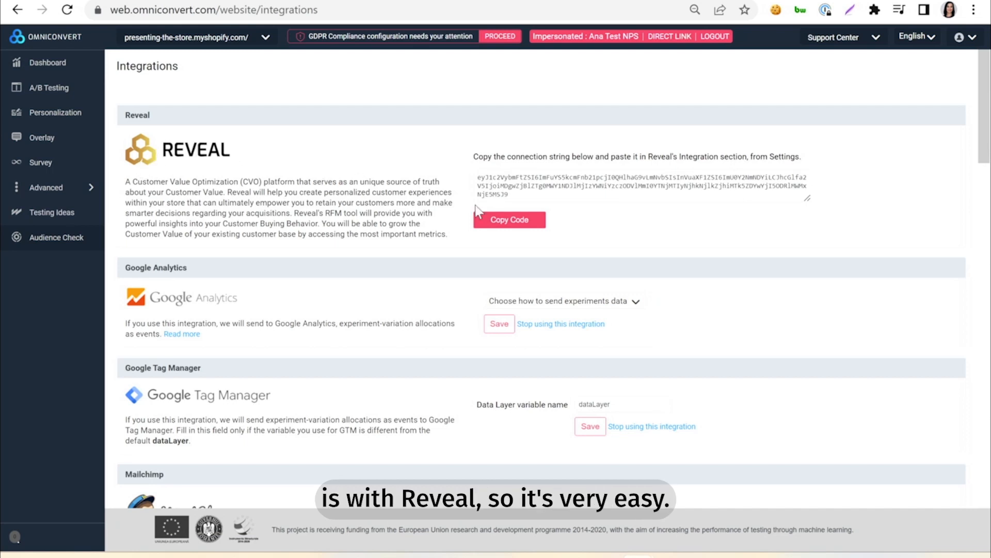
click(504, 223)
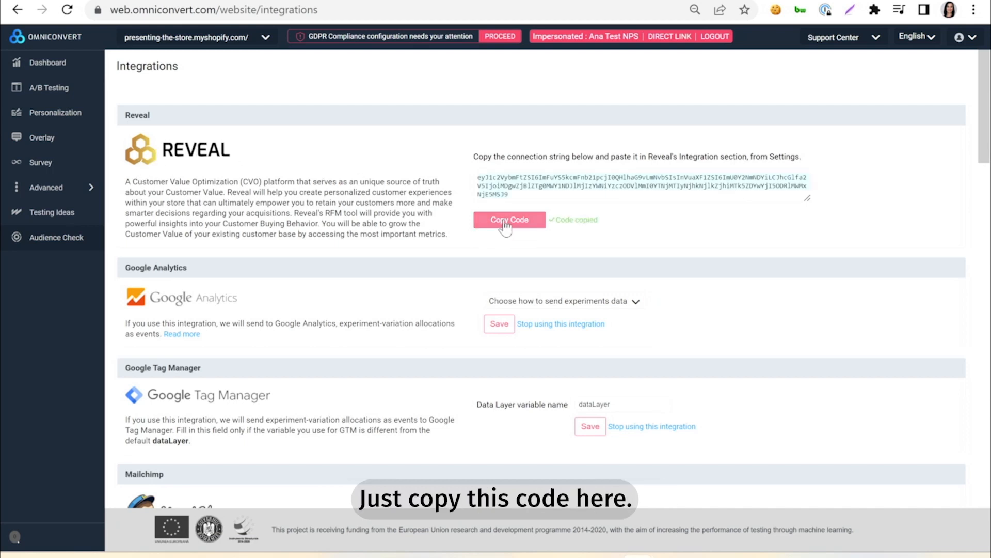
Step: Switch to Reveal, paste the connection string into the Omniconvert Explore integration settings and connect it
click(439, 1)
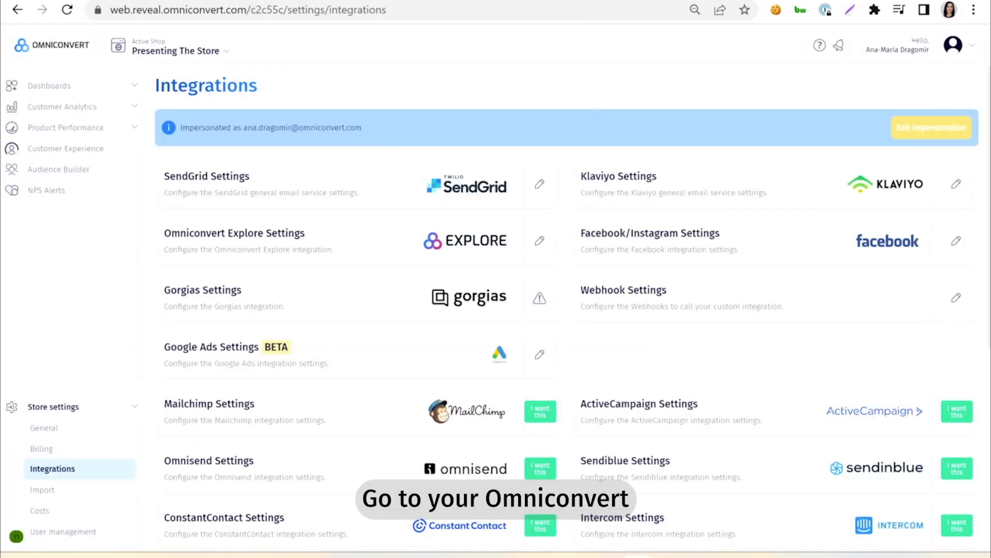
click(58, 407)
click(68, 536)
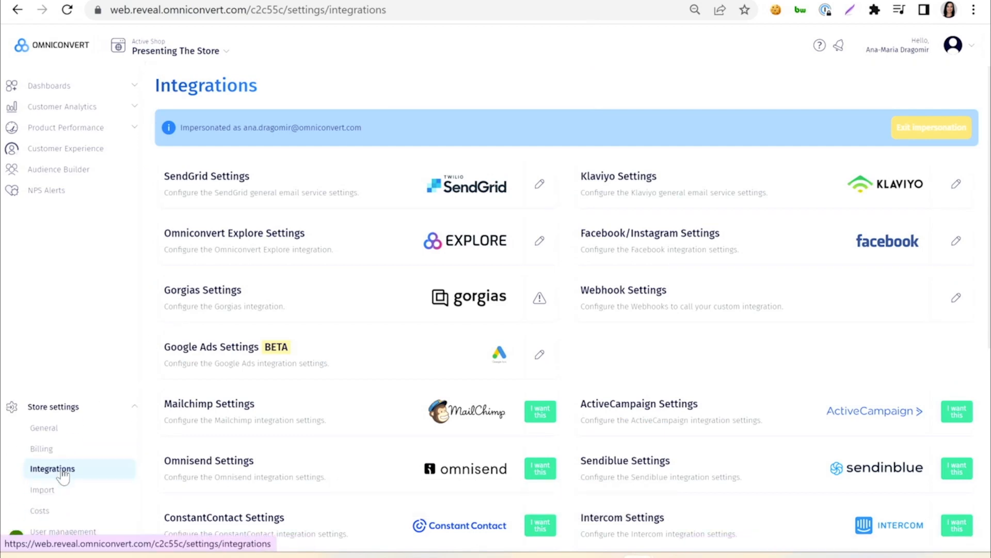
click(63, 471)
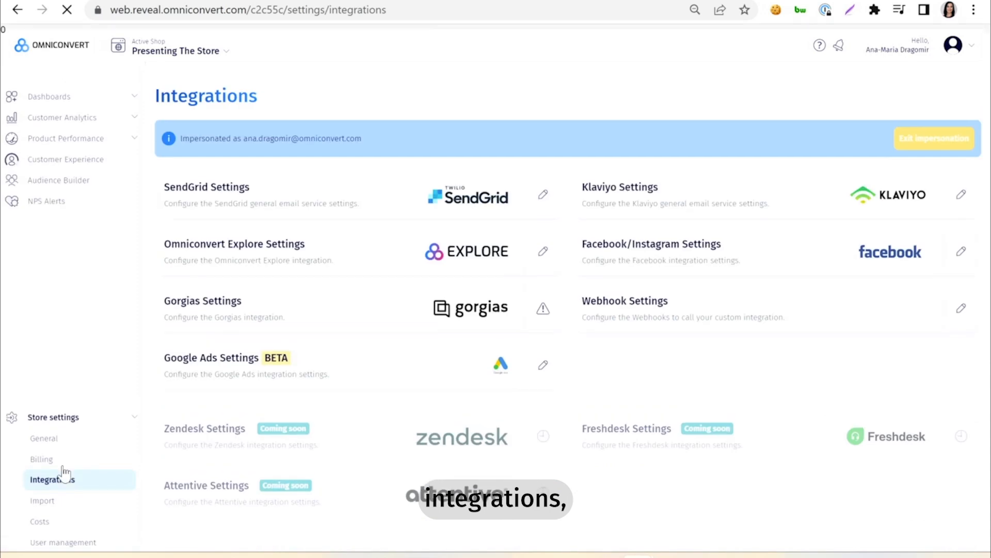
click(539, 242)
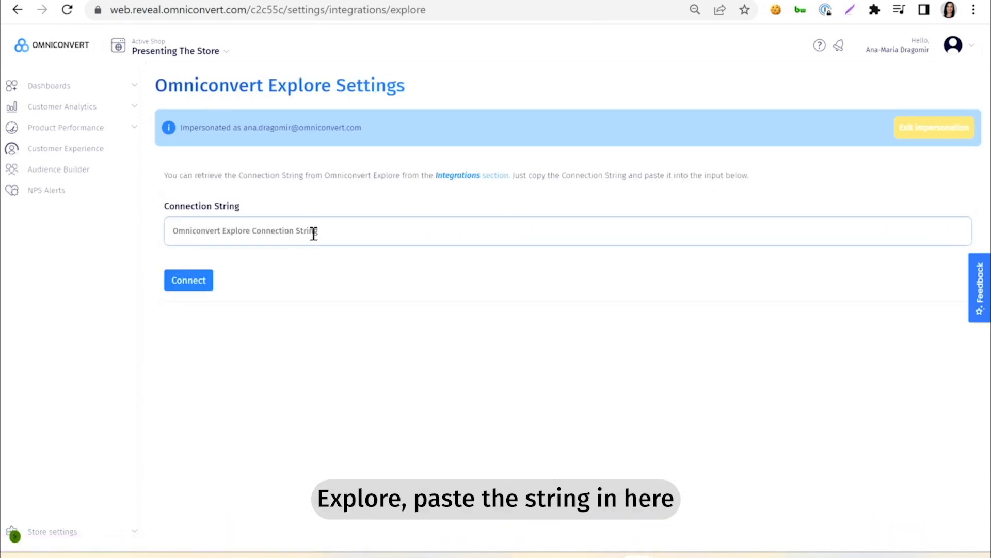
click(313, 232)
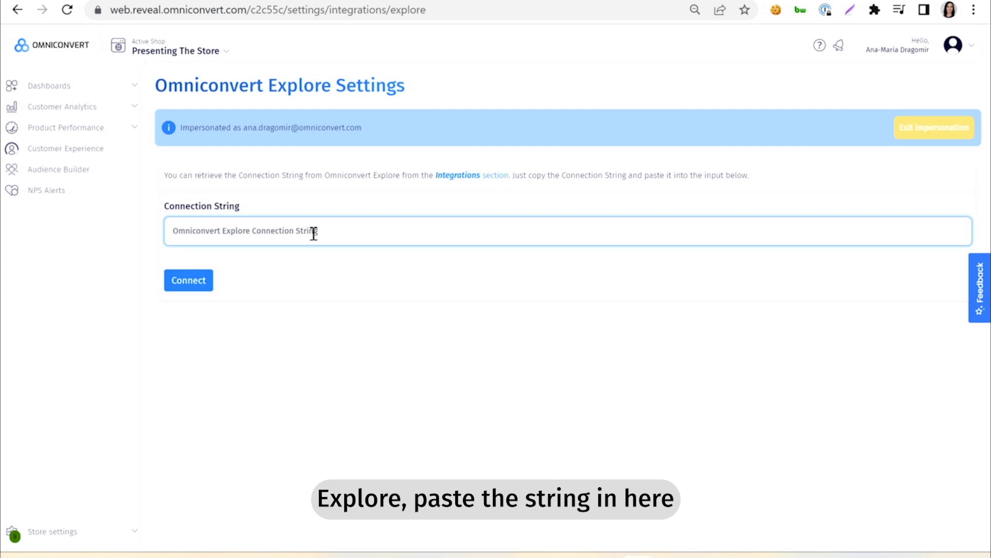
key(ctrl+v)
click(194, 280)
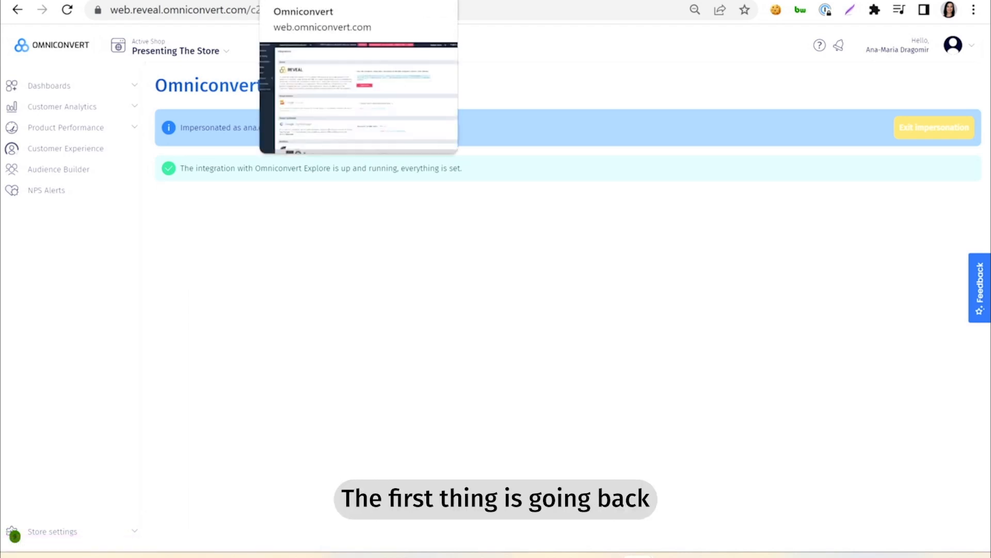
Step: Compare the survey IDs in Explore's survey list with the pre-delivery and post-delivery IDs in Reveal's NPS settings
click(320, 0)
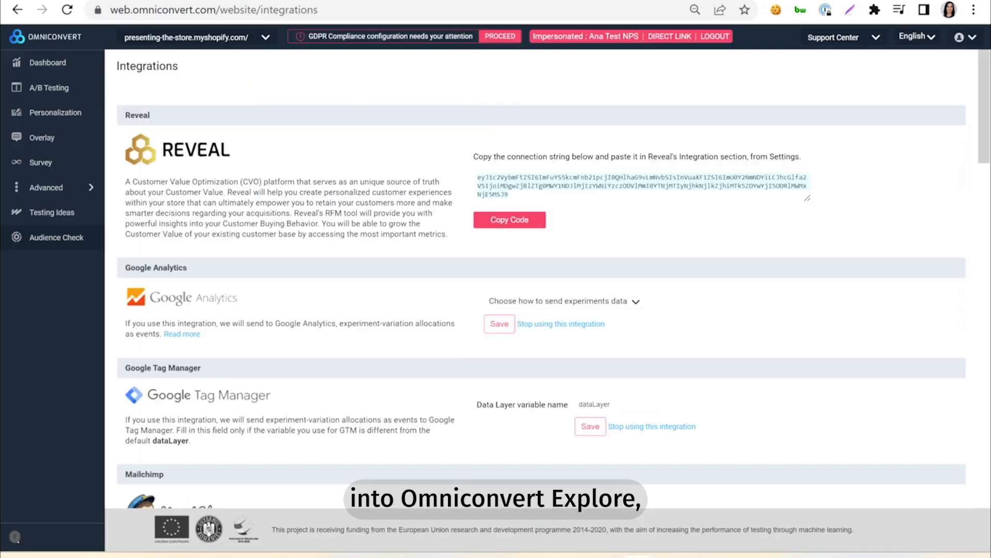
click(57, 167)
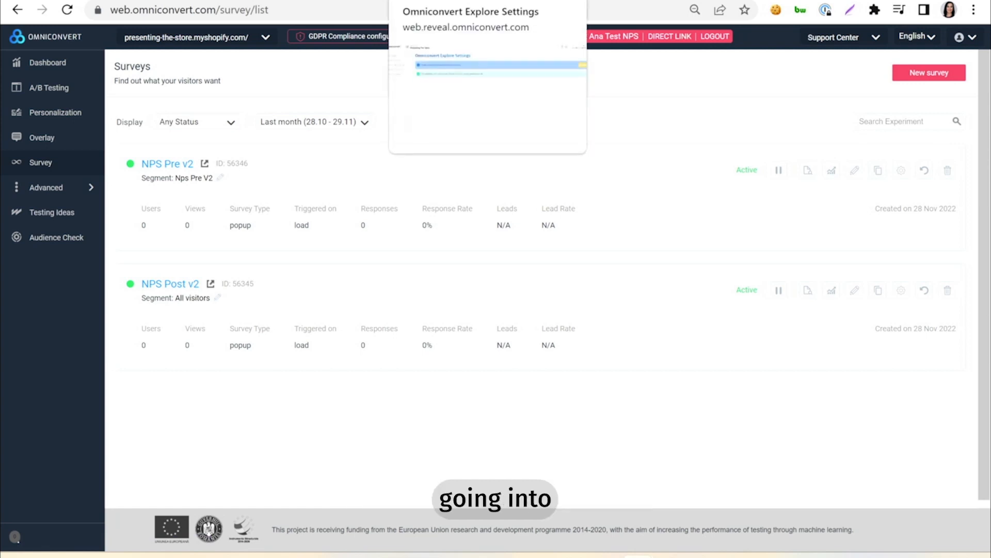
click(445, 1)
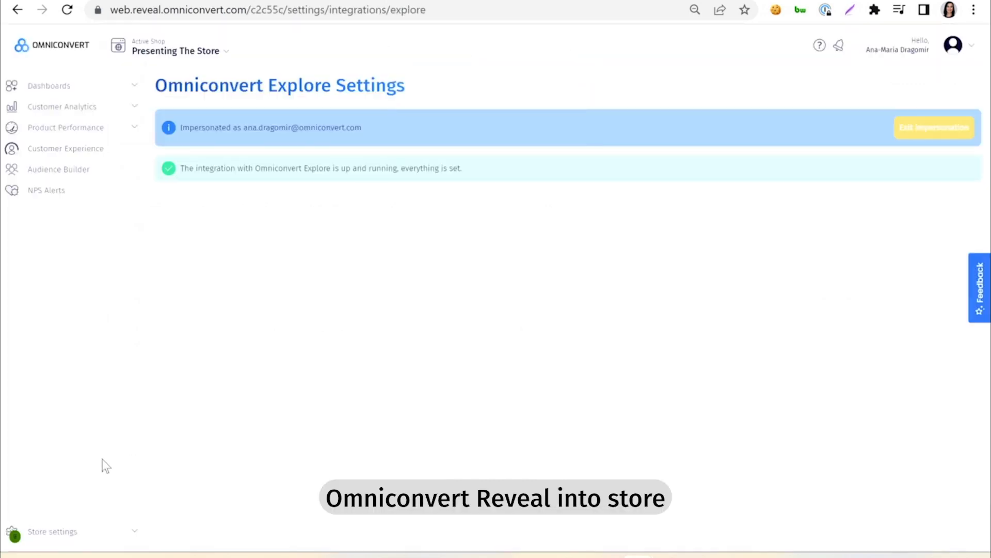
click(75, 537)
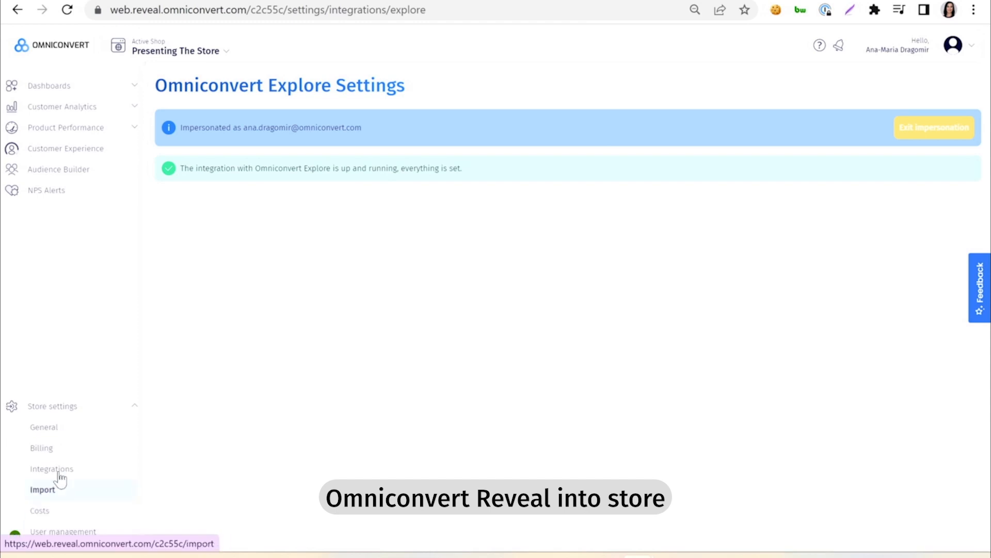
click(51, 434)
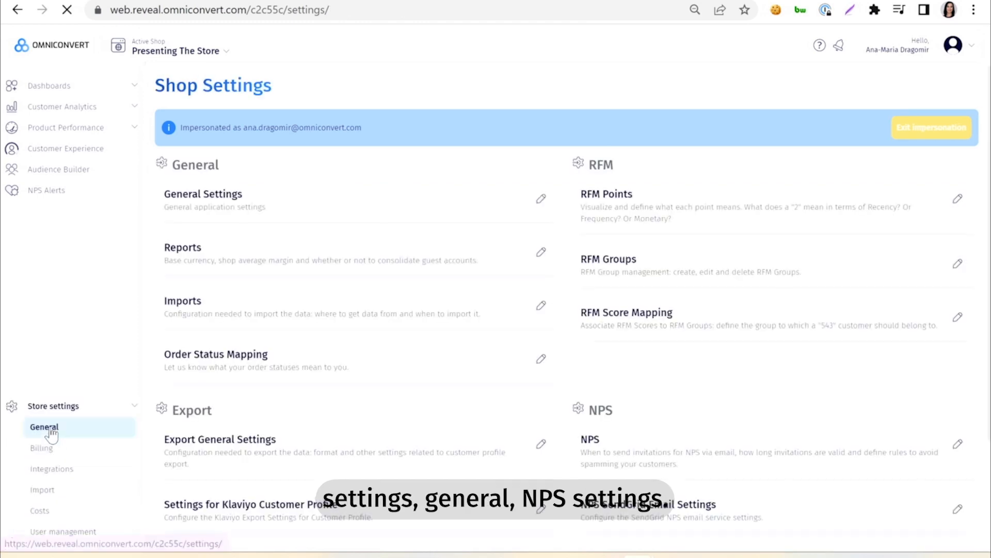
click(958, 448)
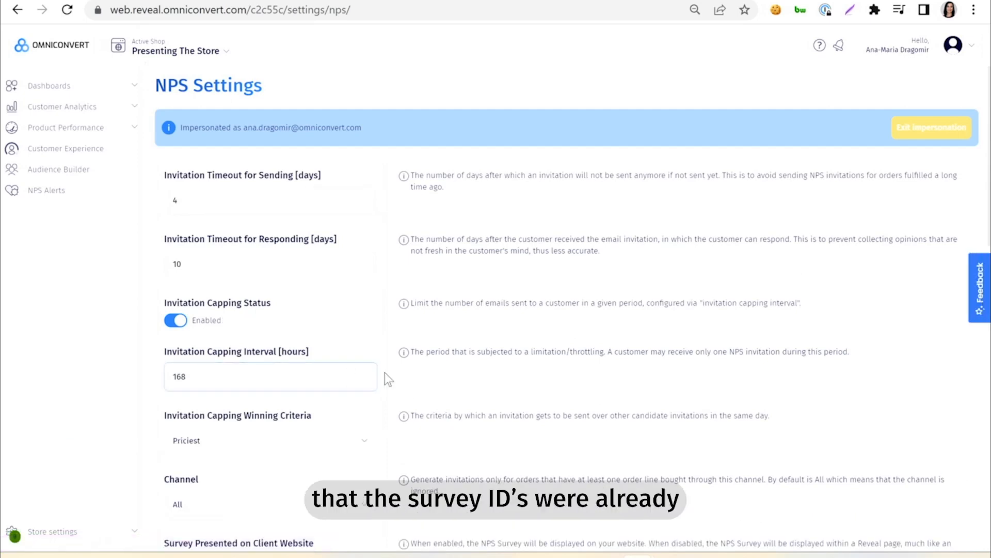
scroll(388, 376, down, 3)
scroll(389, 379, down, 8)
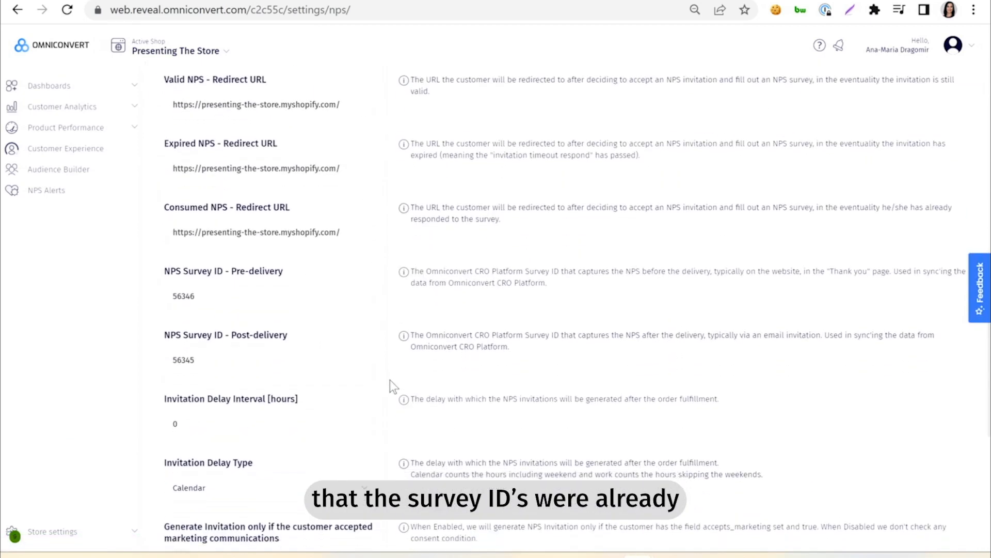
scroll(331, 370, down, 3)
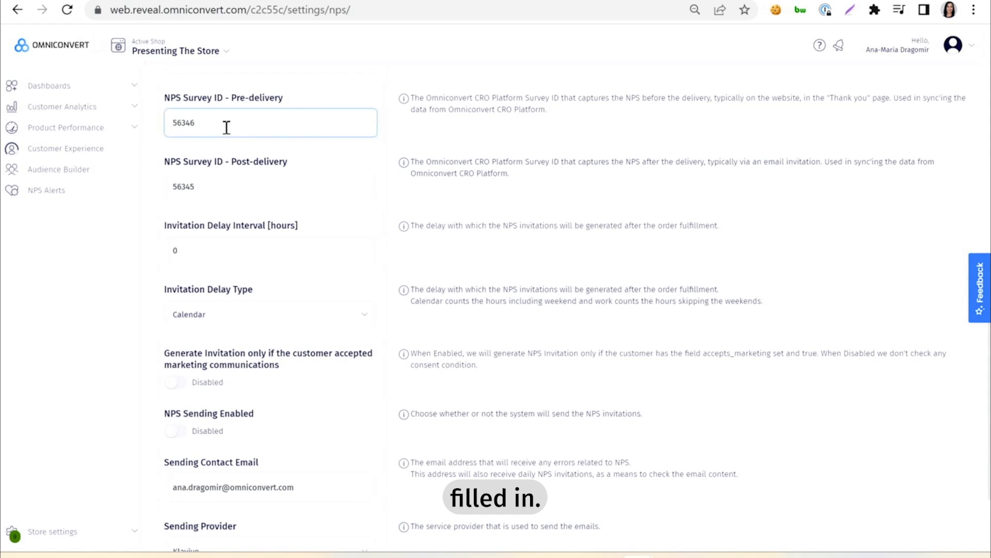
click(315, 1)
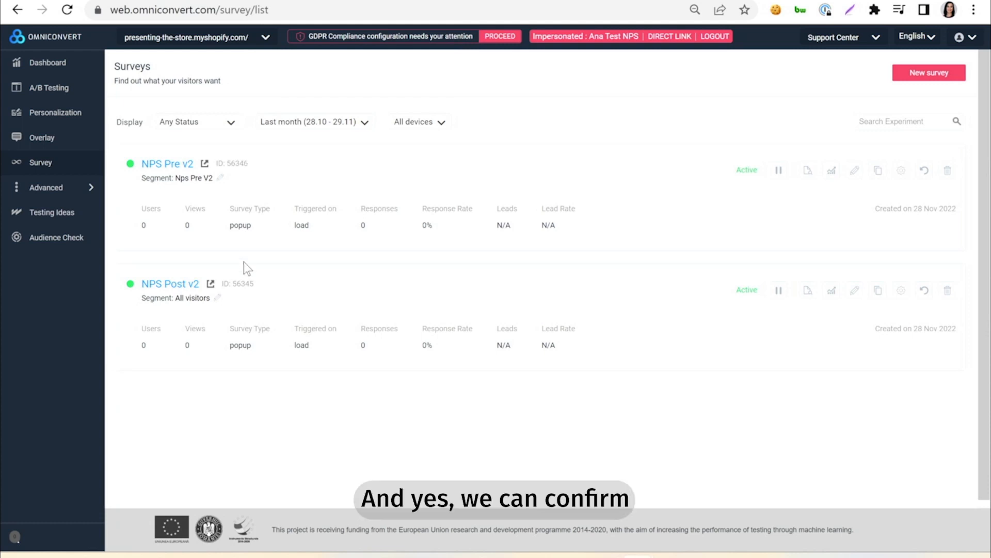
click(392, 1)
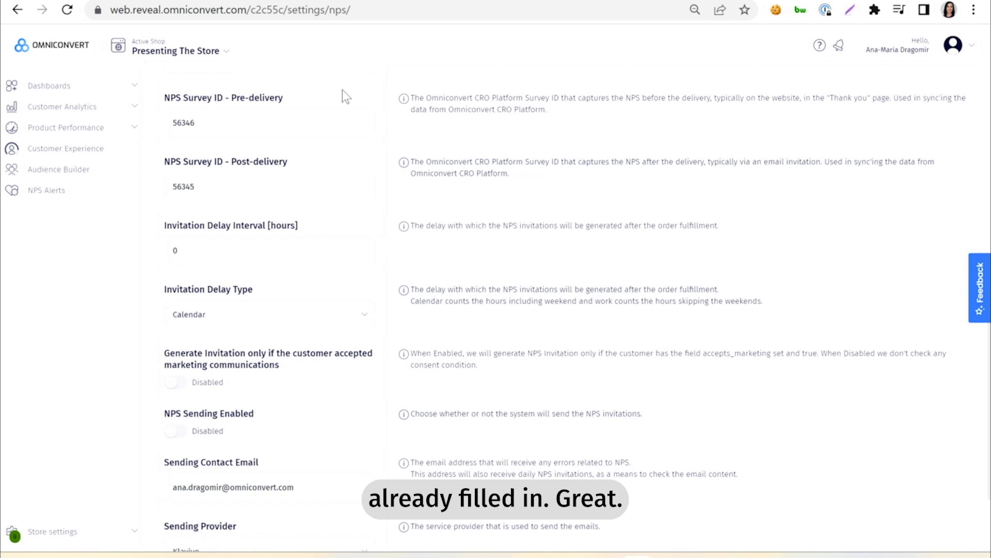
Step: Return to Explore and copy the synchronous website tracking code for the presenting-the-store website
click(279, 2)
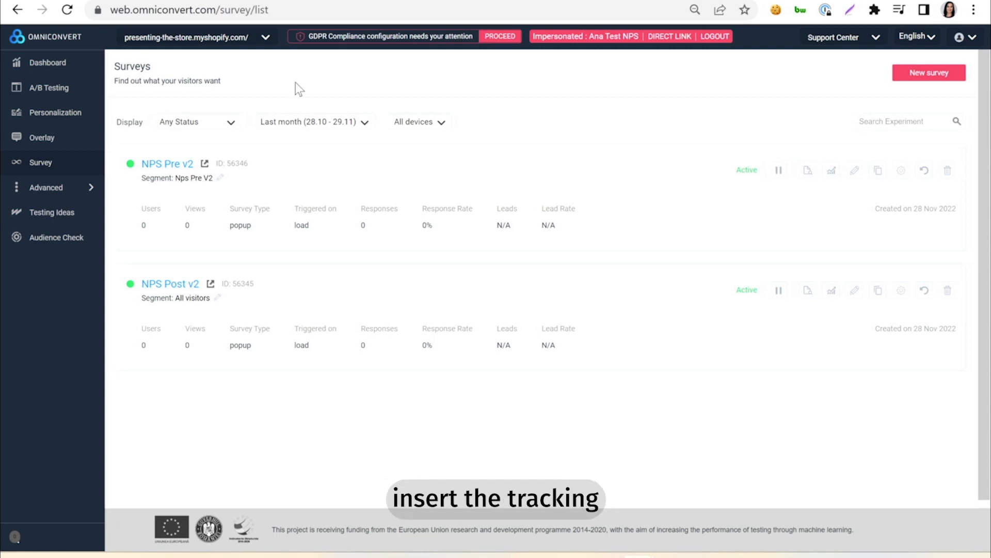
click(170, 46)
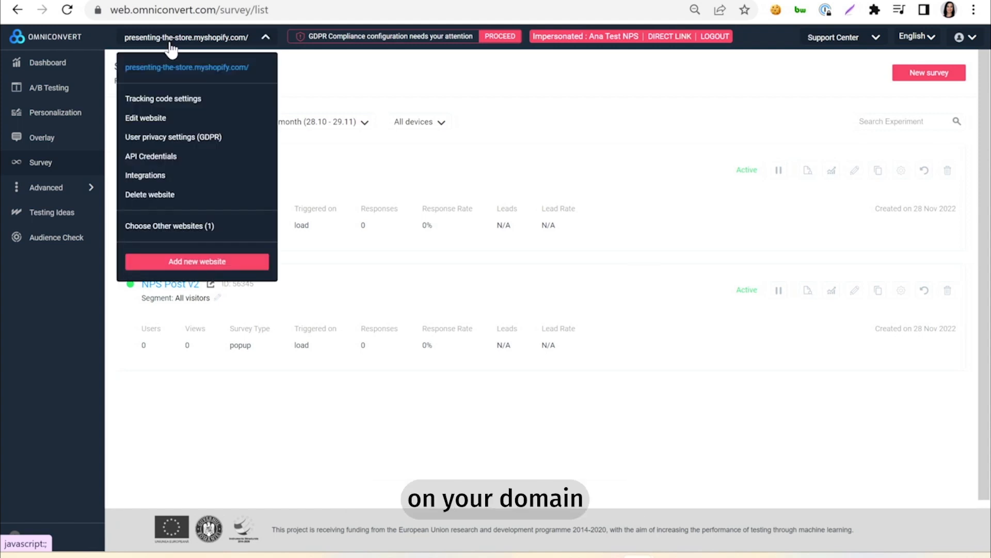
click(182, 98)
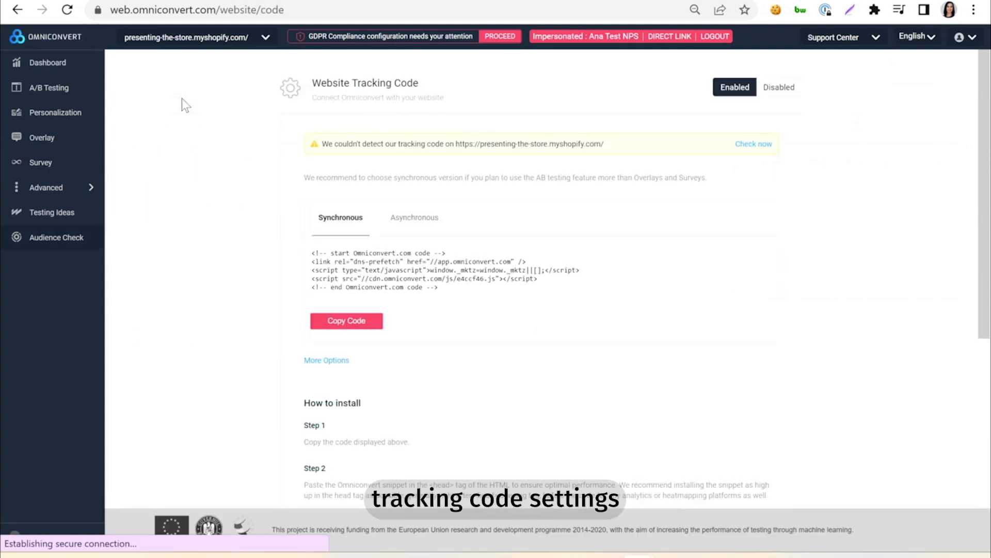
click(343, 323)
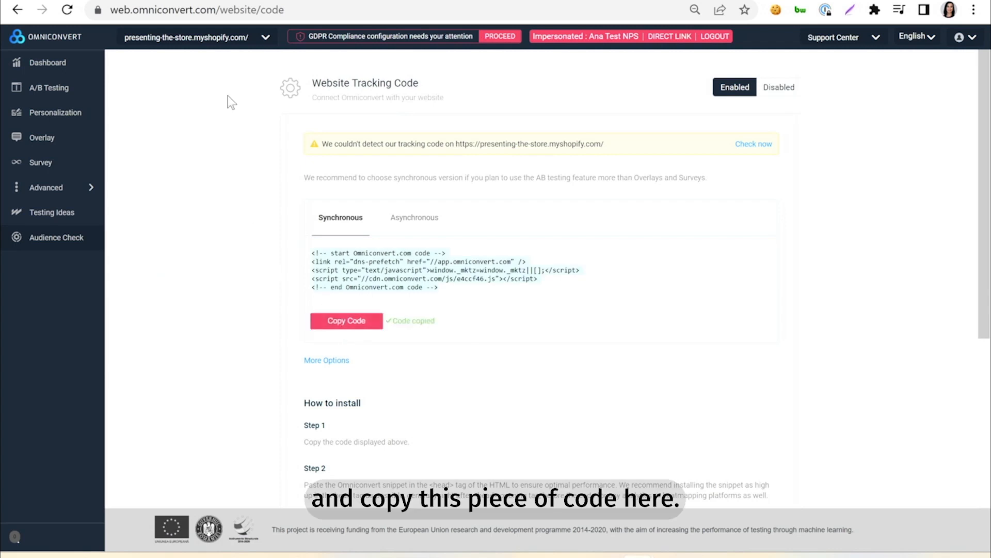
Step: Switch to the Shopify admin and open the online store's Dawn theme for code editing
click(219, 1)
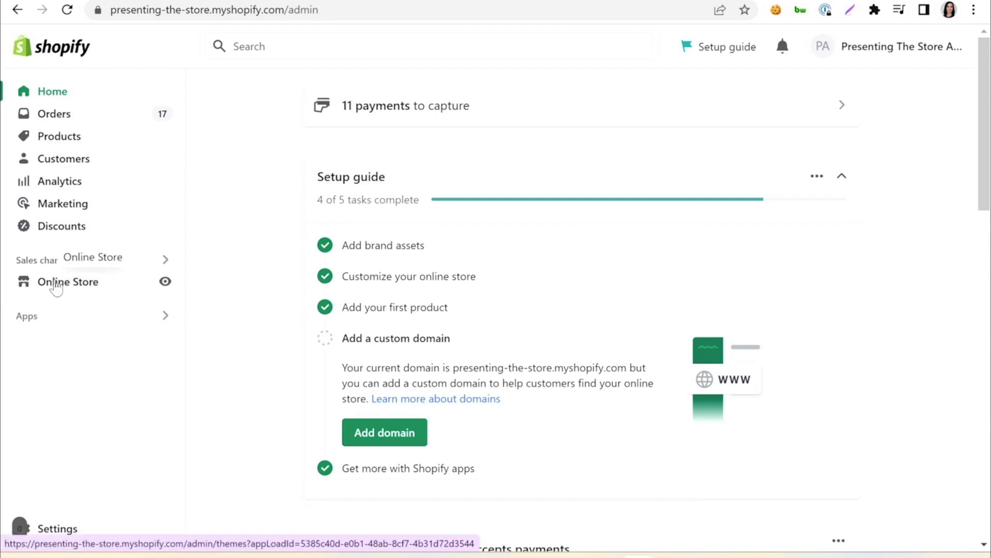
click(80, 287)
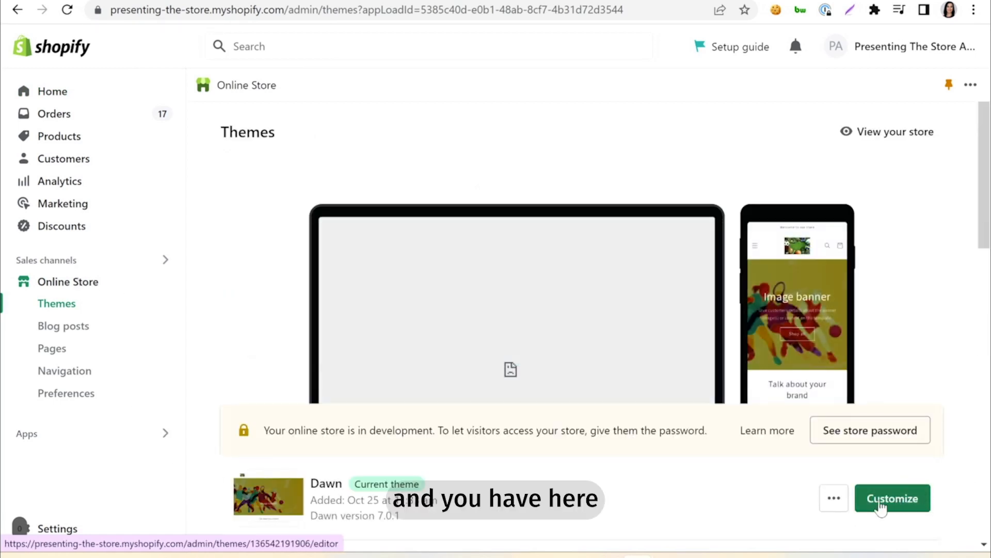
click(834, 510)
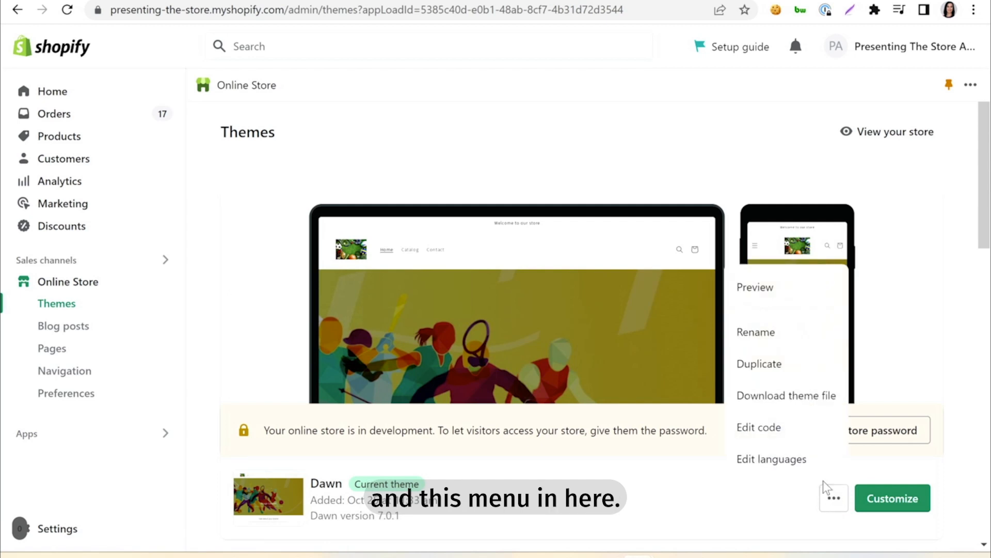
click(765, 435)
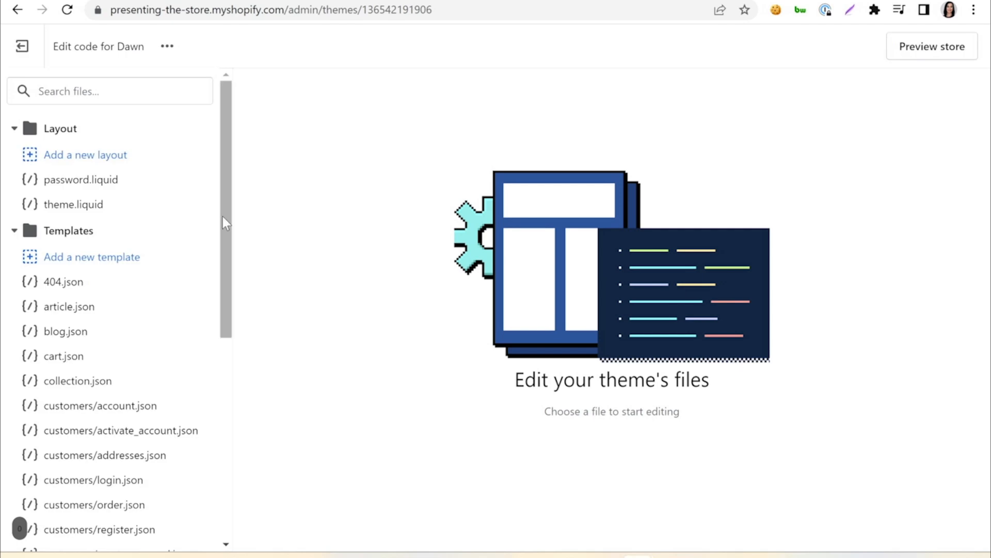
Step: Paste the Omniconvert tracking code into theme.liquid on a new line directly after the opening head tag
click(71, 206)
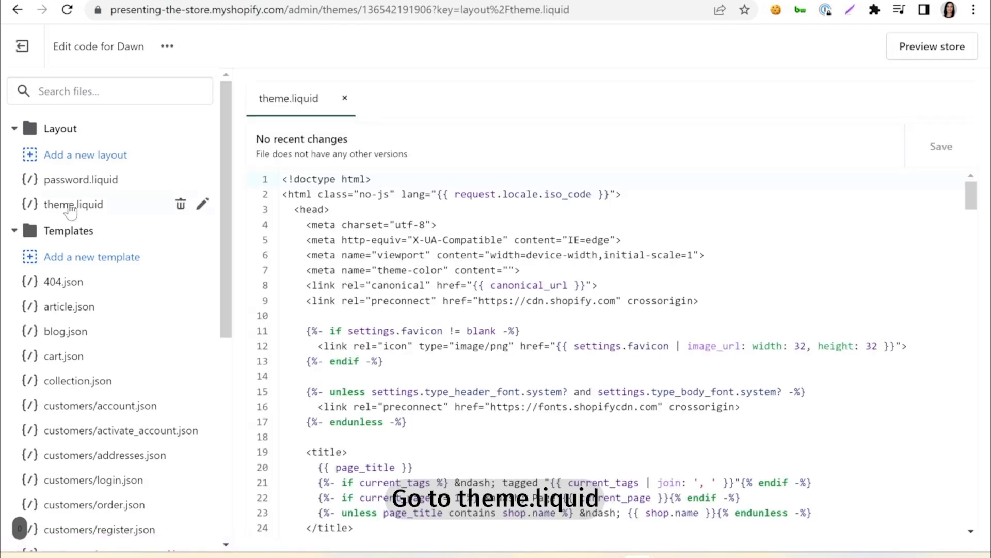
click(347, 215)
key(Return)
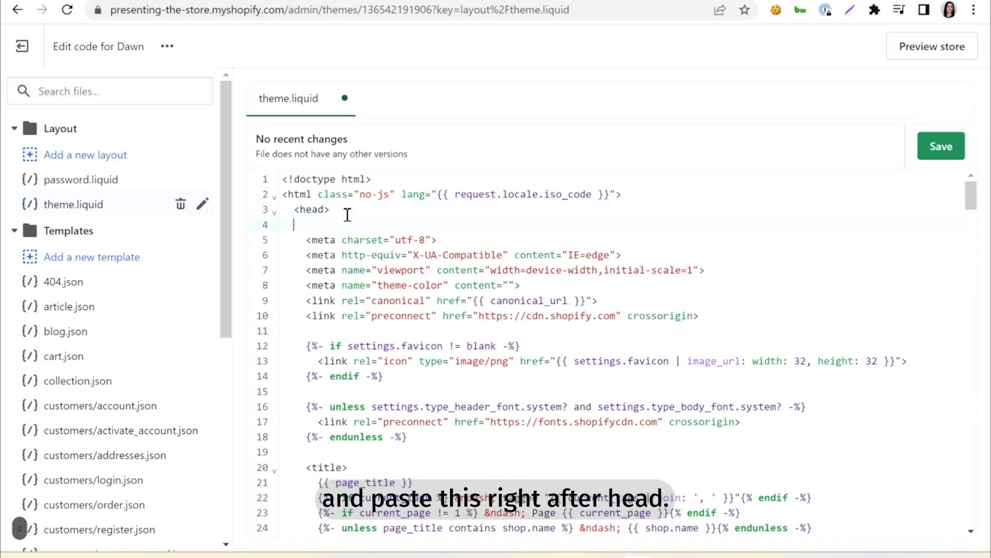
text(<!-- start Omniconvert.com code --> <link rel="dns-prefetch" href="//app.omniconvert.com" /> <script type="text/javascript">window._mktz=window._mktz||[];</script> <script src="//cdn.omniconvert.com/js/e4ccf46.js"></script> <!-- end Omniconvert.com code -->)
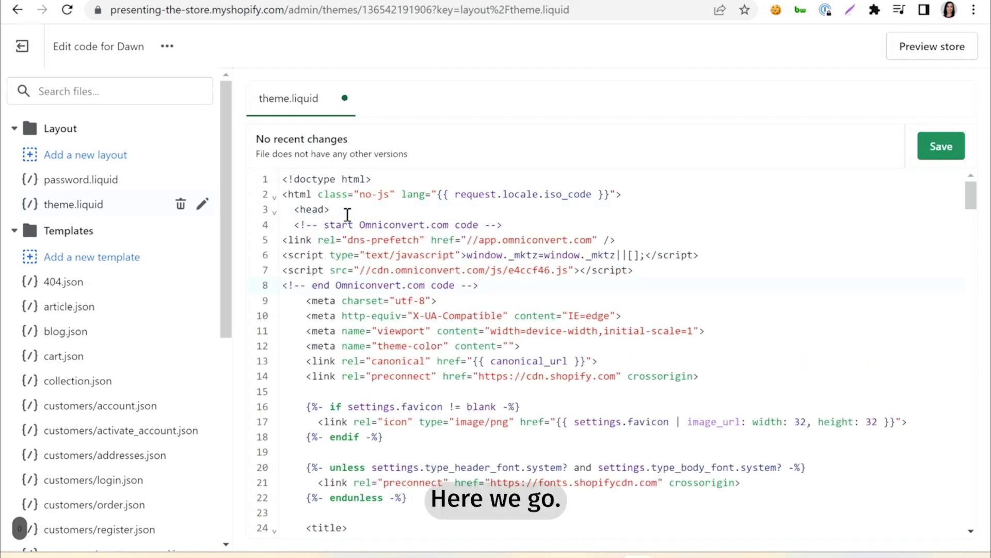
Step: Save the edited theme.liquid file
click(954, 150)
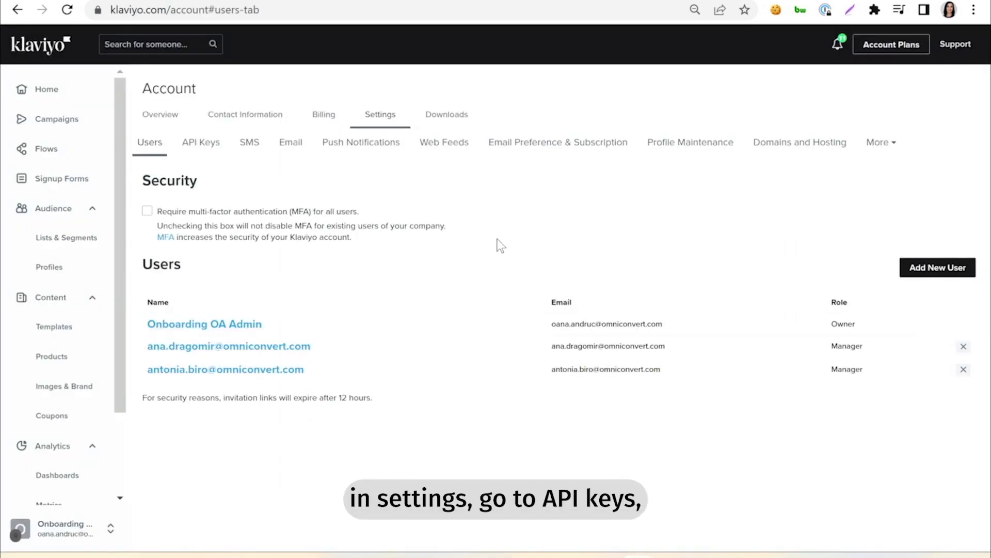
click(206, 149)
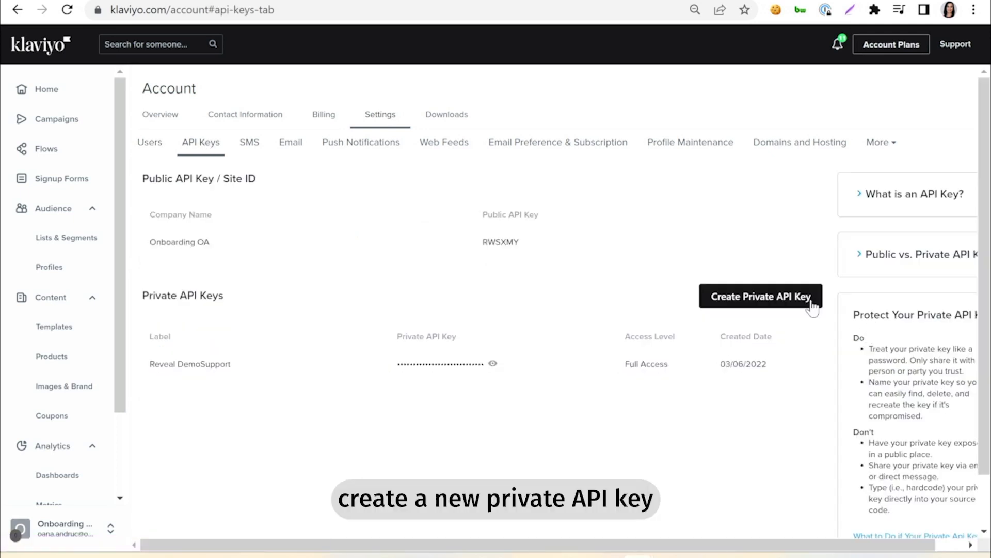
click(797, 306)
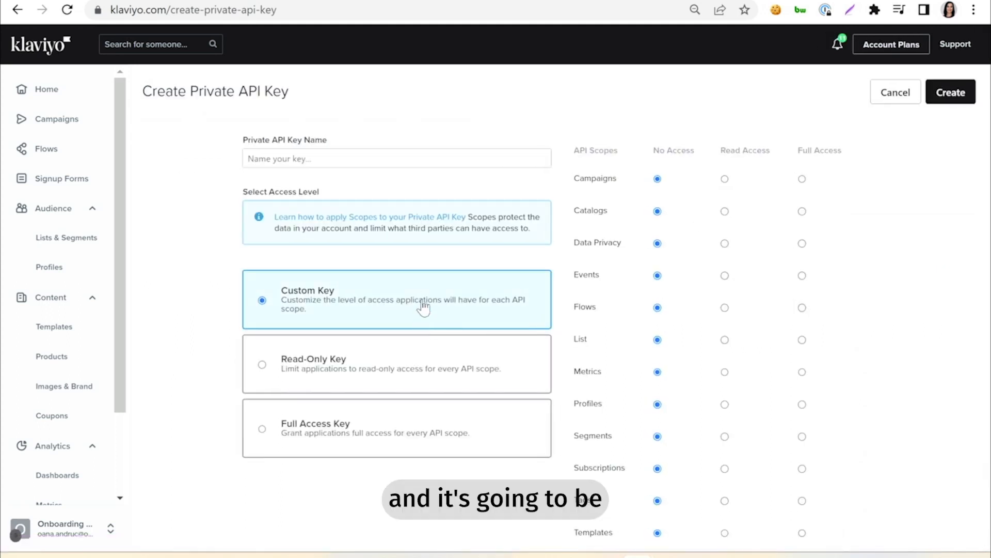
click(354, 436)
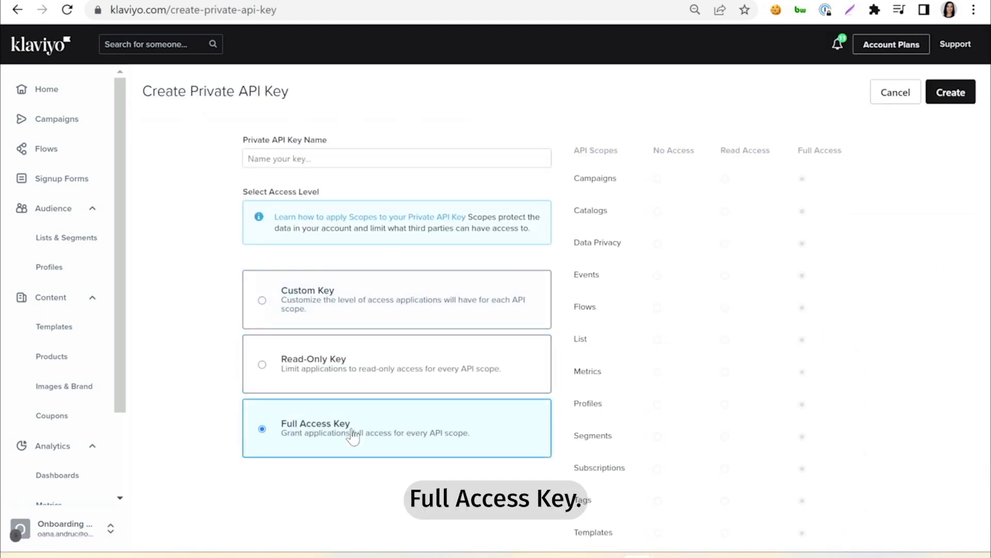
click(383, 161)
text(e)
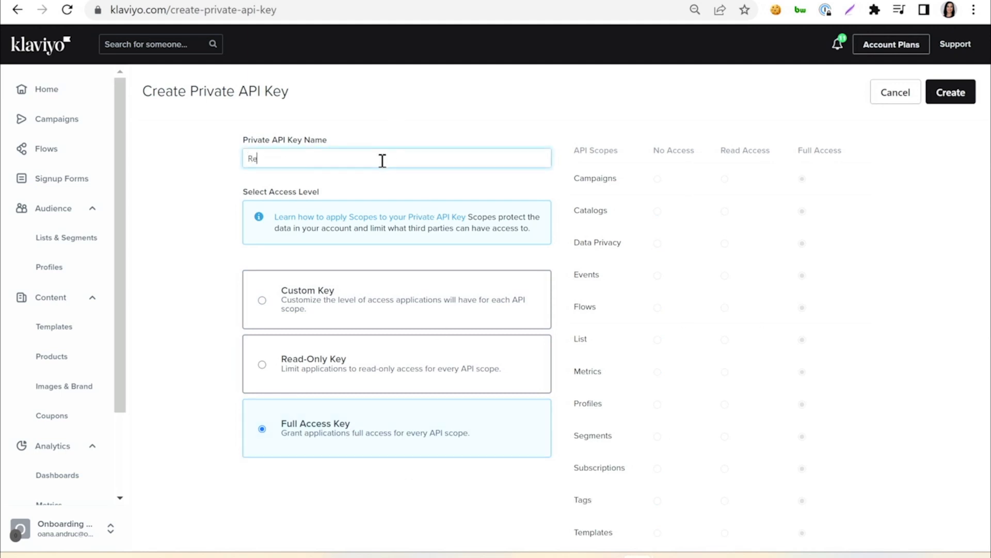
text(veal P)
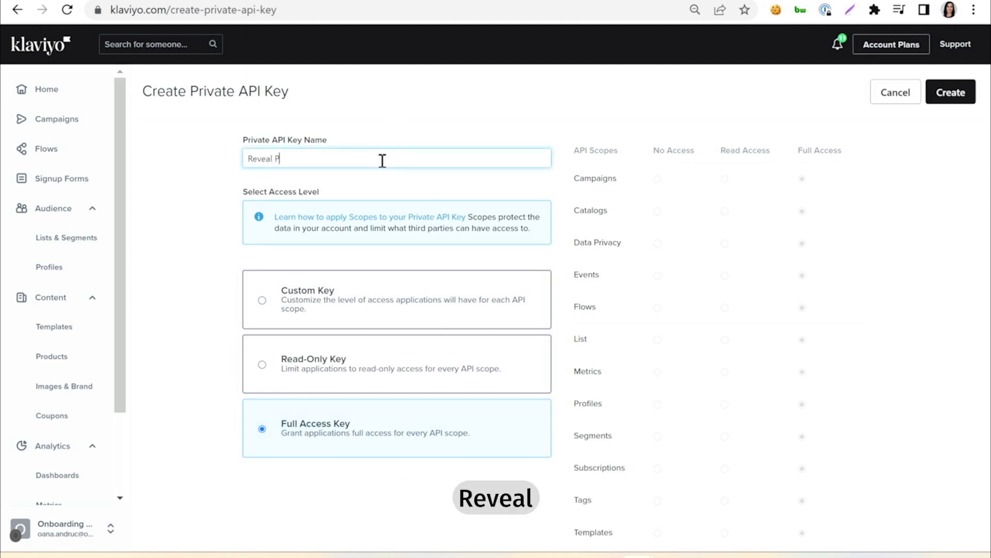
text(resentthestore)
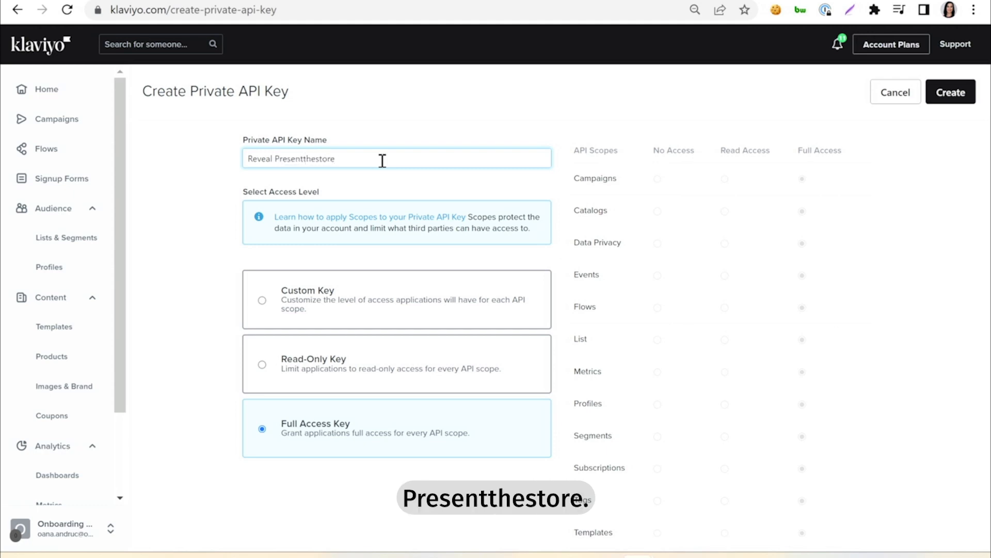
click(967, 102)
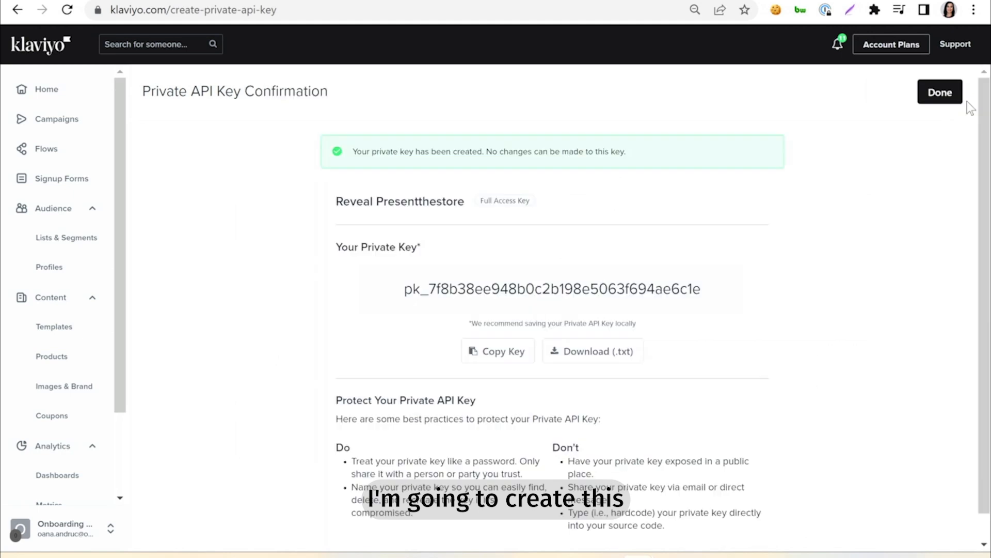
click(503, 353)
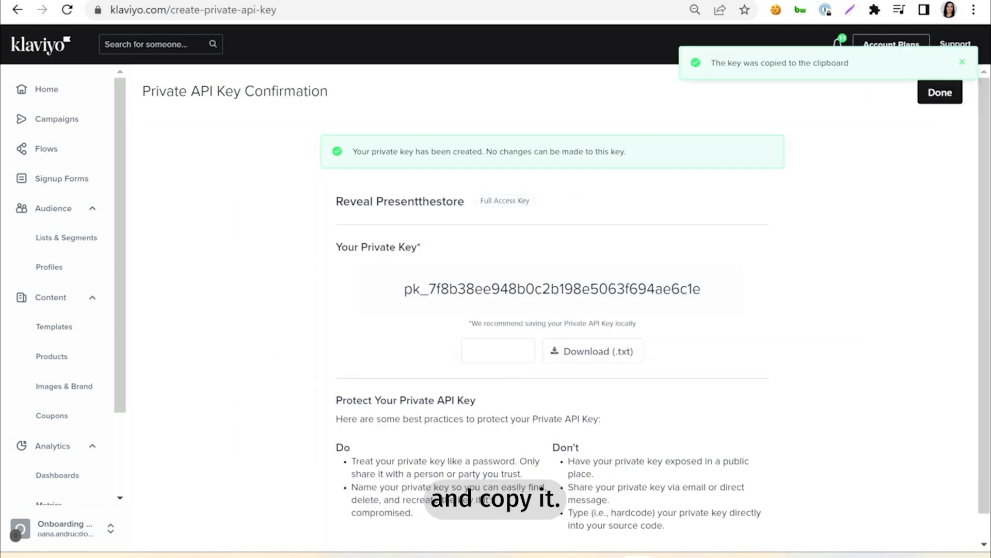
Step: Switch to Omniconvert Reveal and paste the private API key into the Klaviyo settings of the store's integrations
click(439, 0)
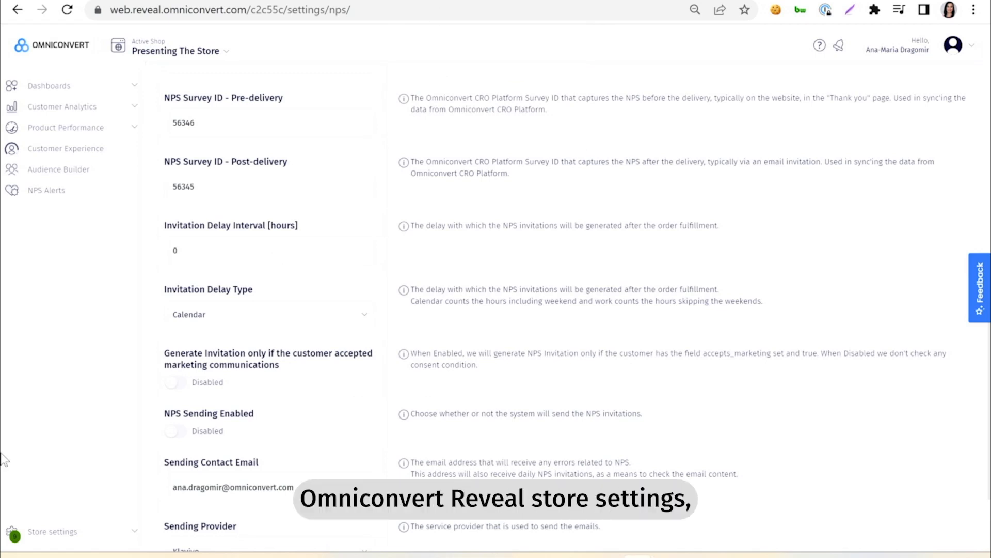
click(52, 531)
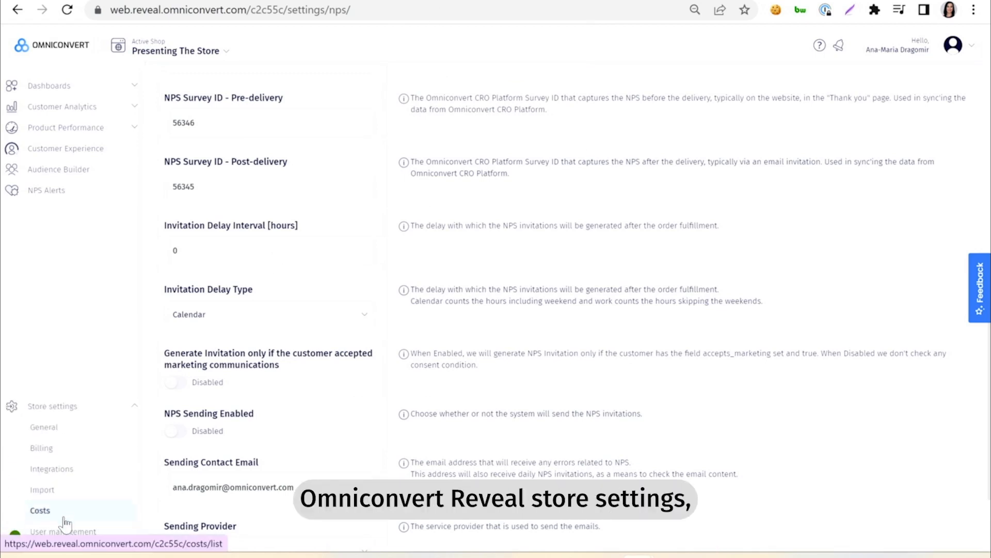
click(60, 471)
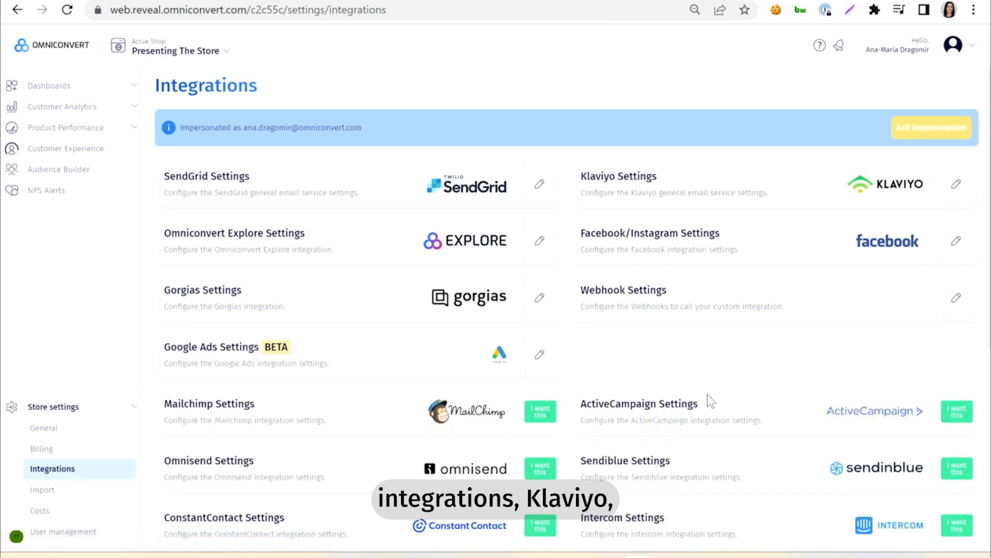
click(956, 184)
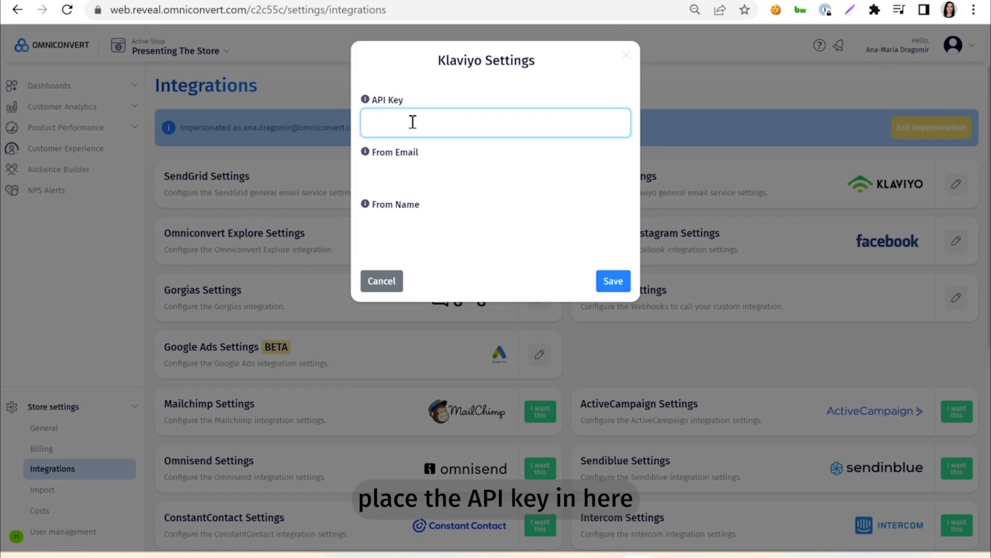
key(ctrl+v)
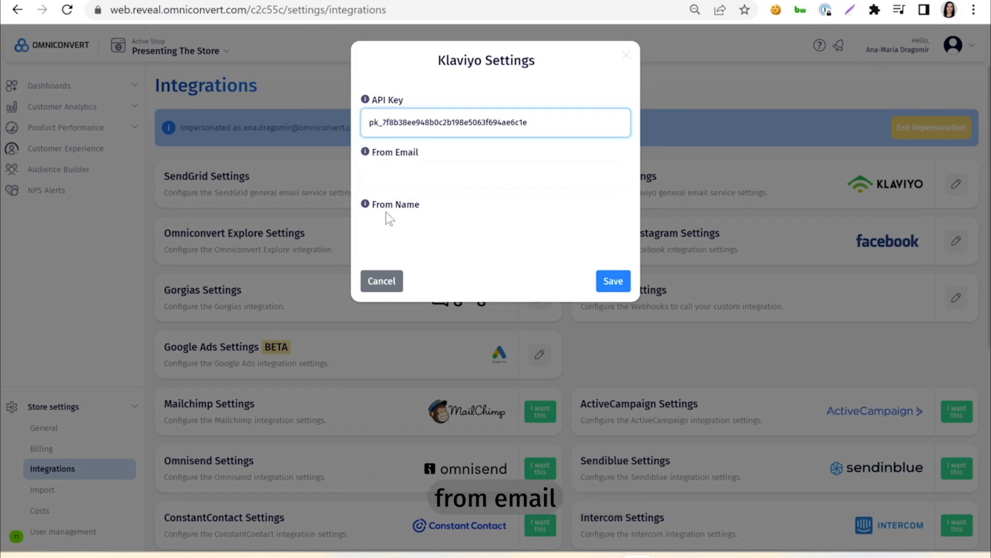
Step: Set the Klaviyo sender name to PresentTheStore, enter the Klaviyo account's email as the sender email, and save the settings
click(404, 231)
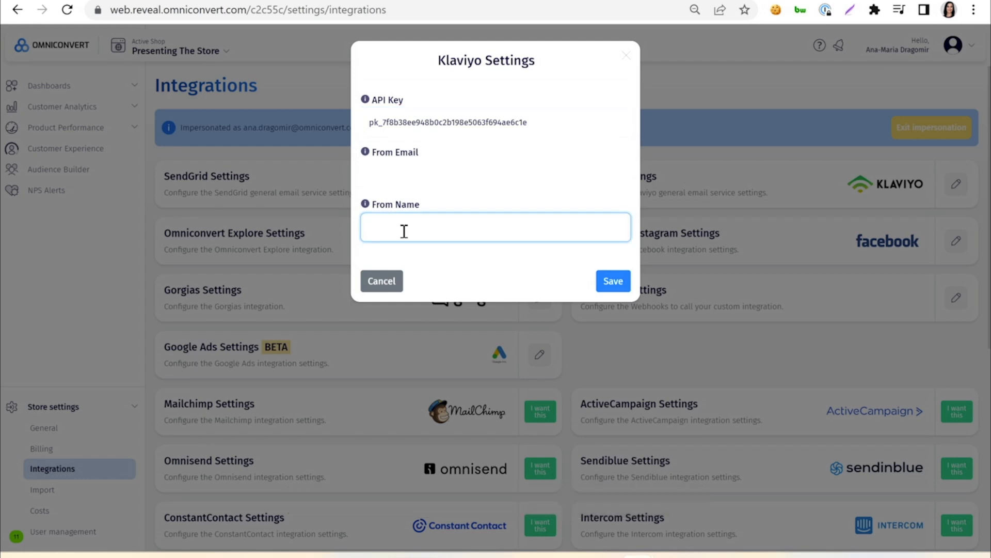
text(Present)
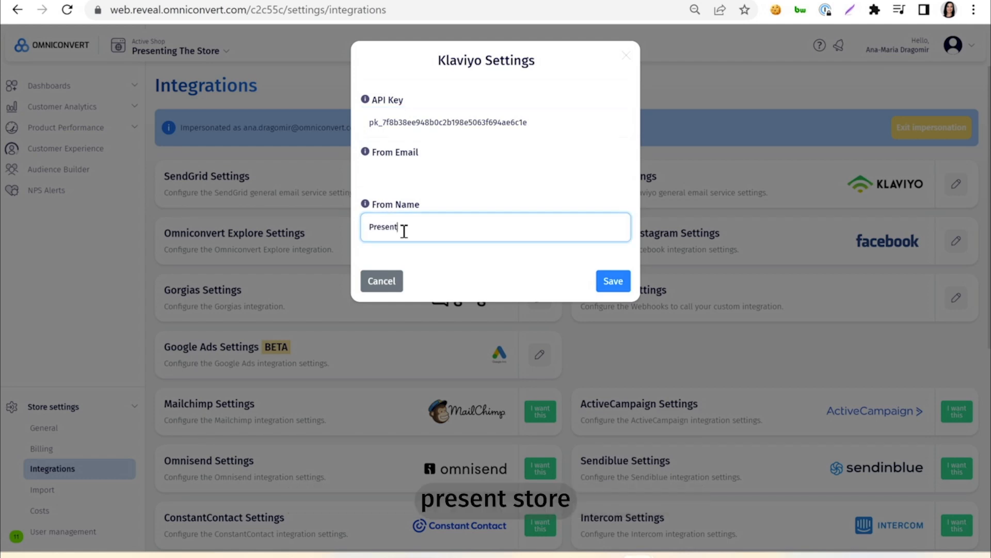
text(TheStore)
click(428, 159)
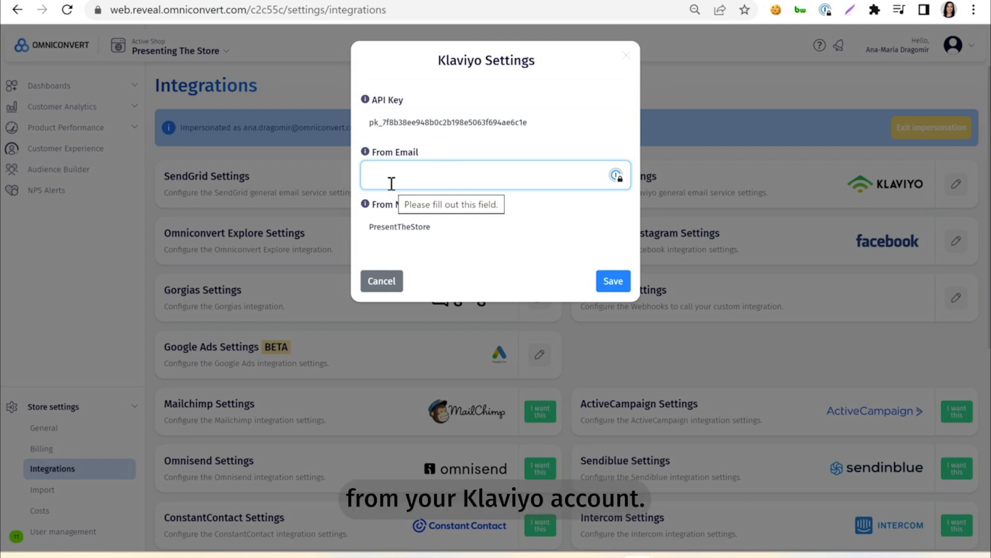
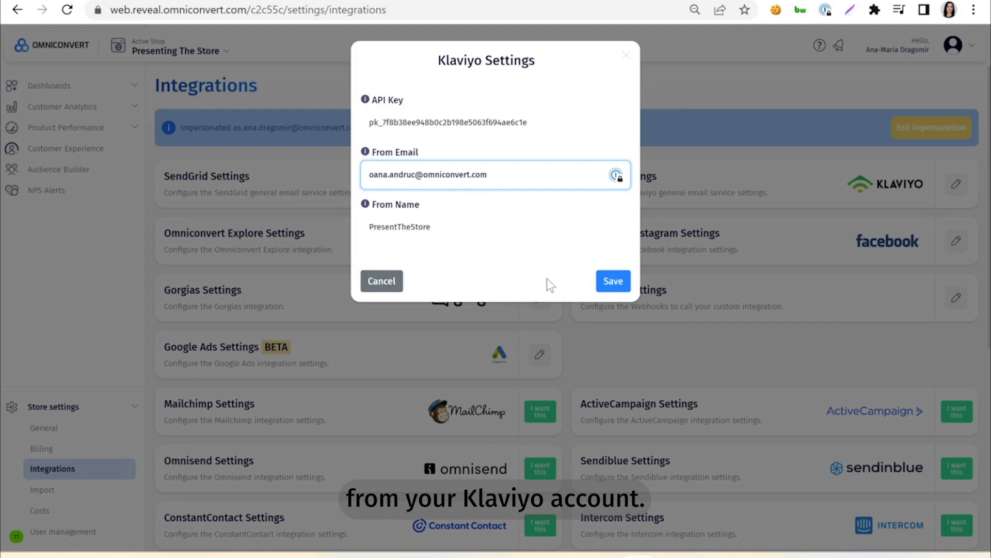
click(612, 283)
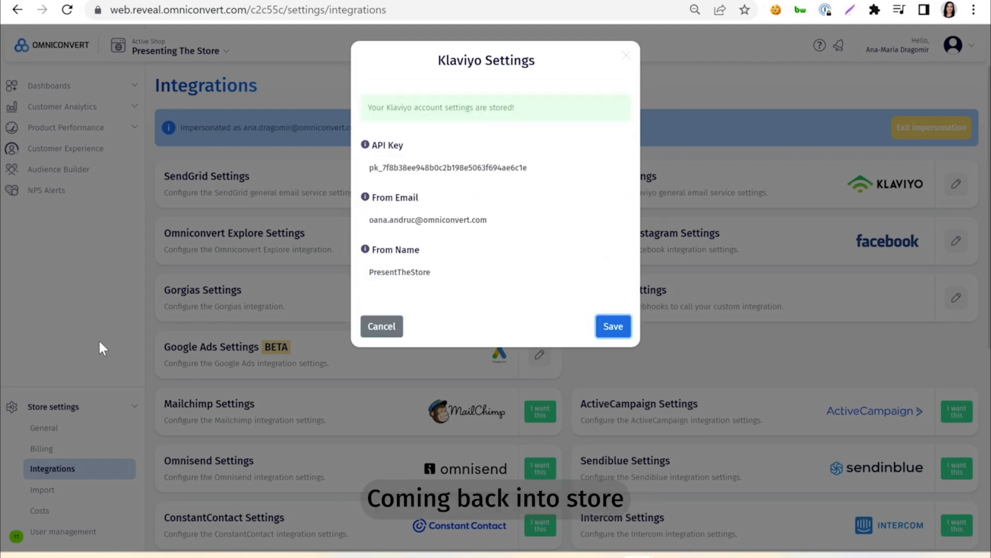
Step: Close the Klaviyo settings and open the NPS settings from the store's general settings
click(58, 345)
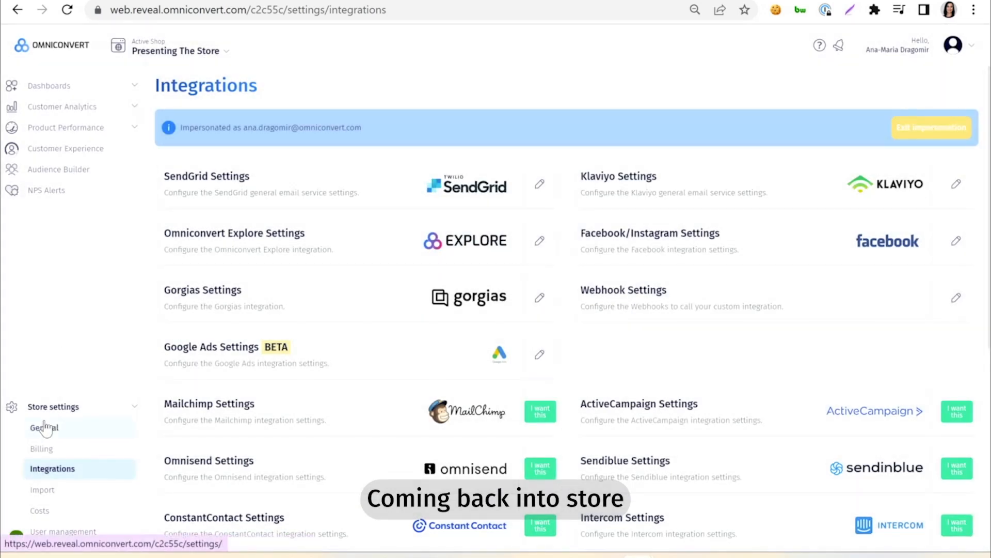
click(46, 428)
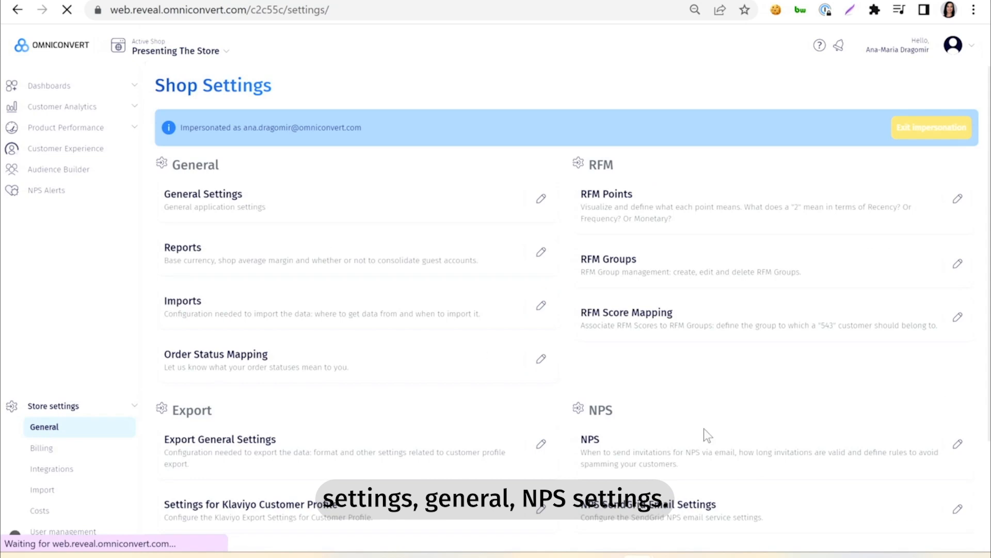
click(958, 445)
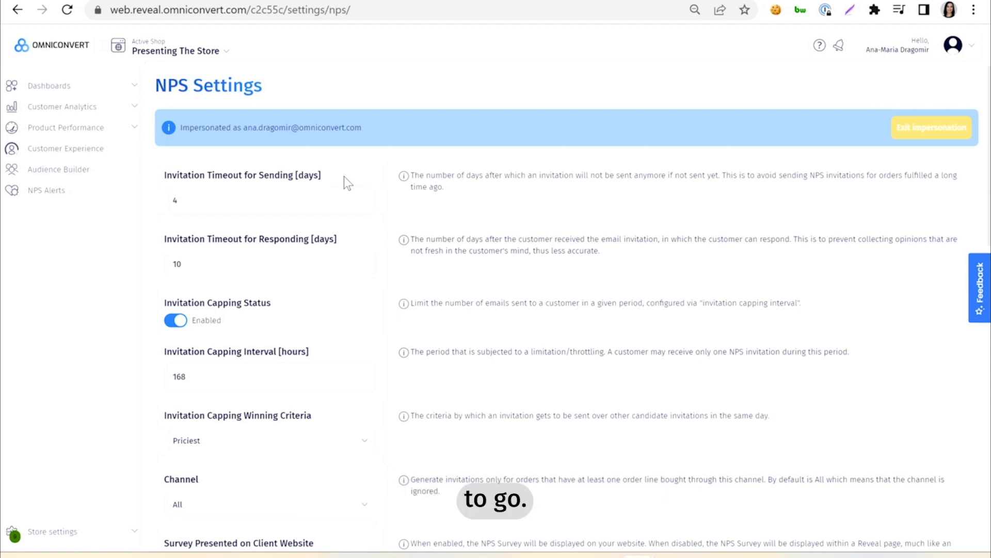
Step: Examine the NPS invitation timeouts, capping interval, capping winning criteria options, and the valid, expired and consumed redirect URLs
click(249, 203)
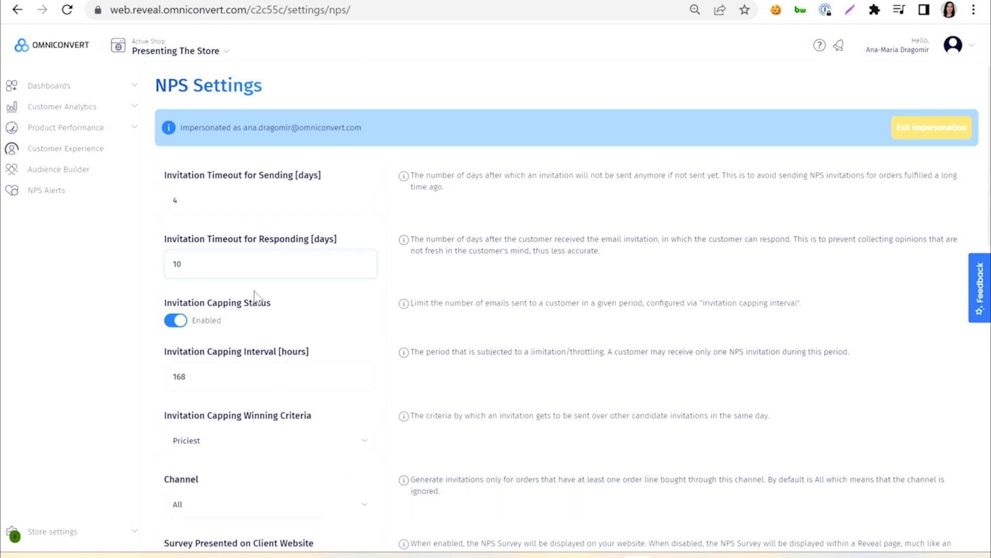
scroll(256, 290, down, 1)
scroll(203, 298, down, 1)
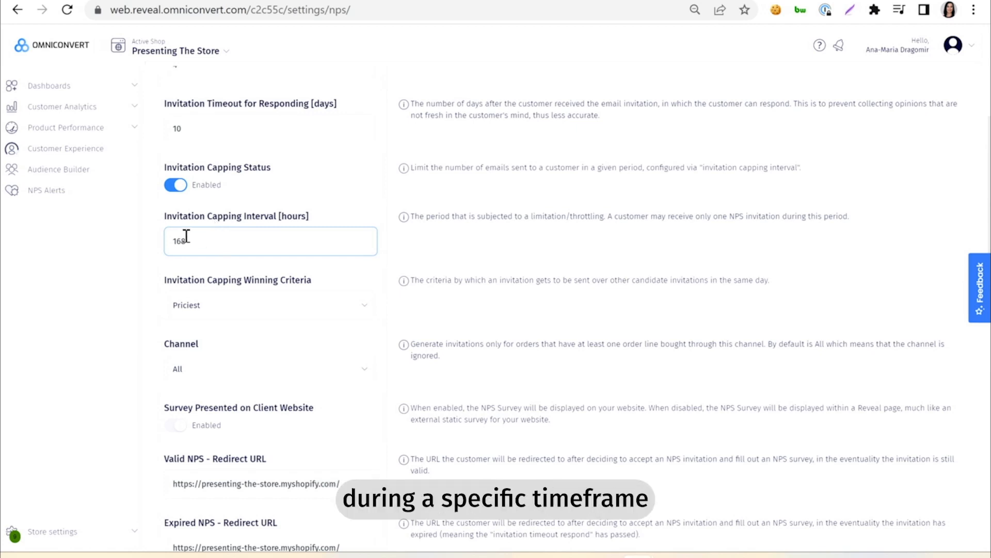
drag(173, 243, 199, 243)
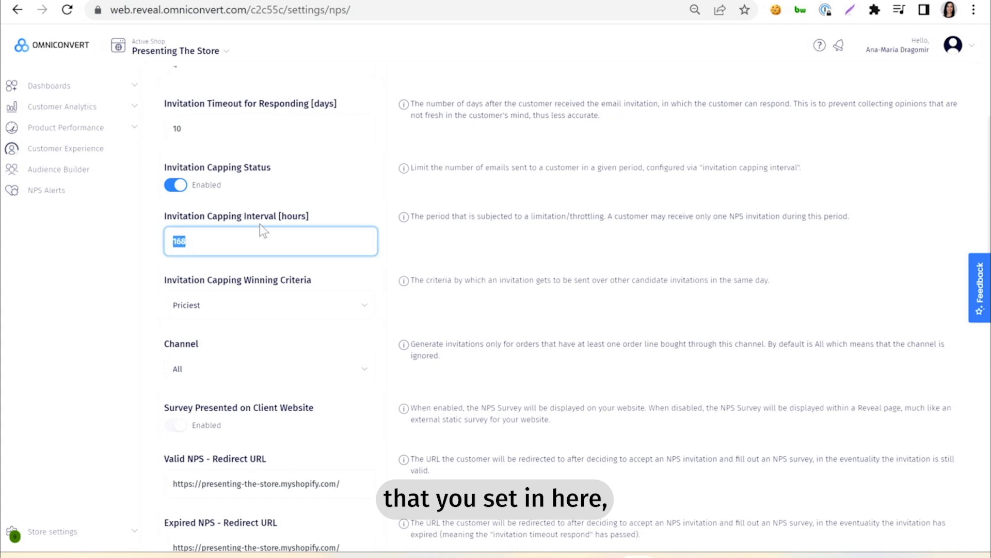
drag(280, 216, 311, 217)
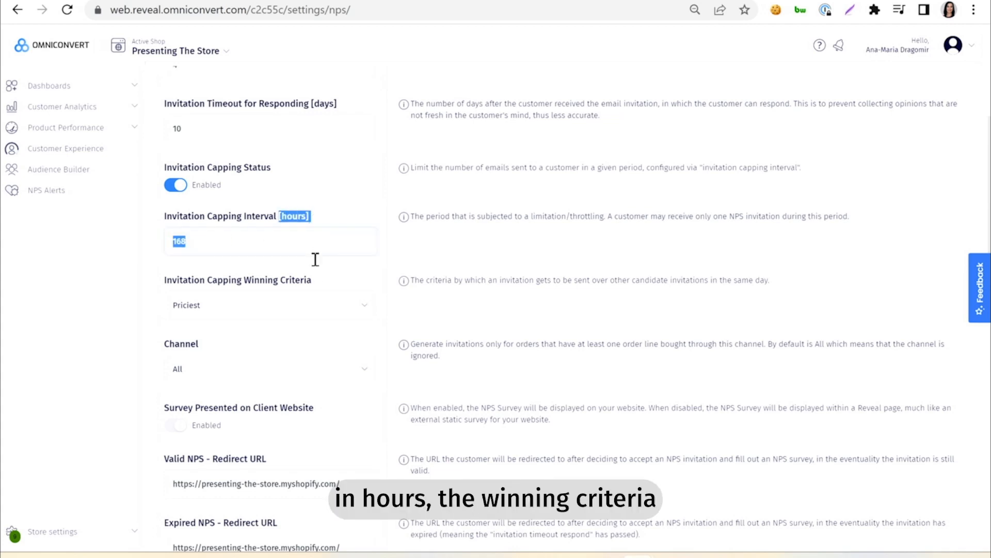
click(260, 265)
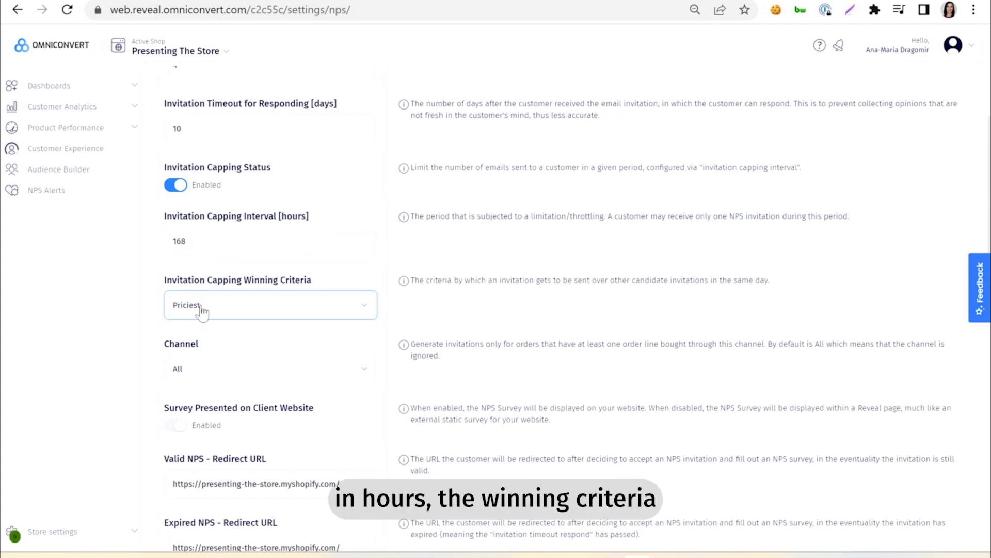
click(363, 309)
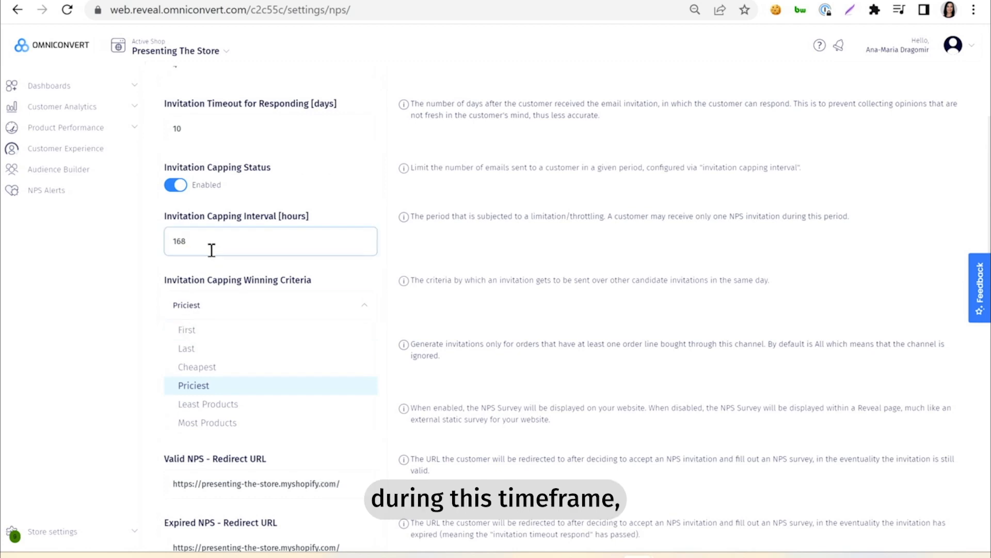
click(141, 341)
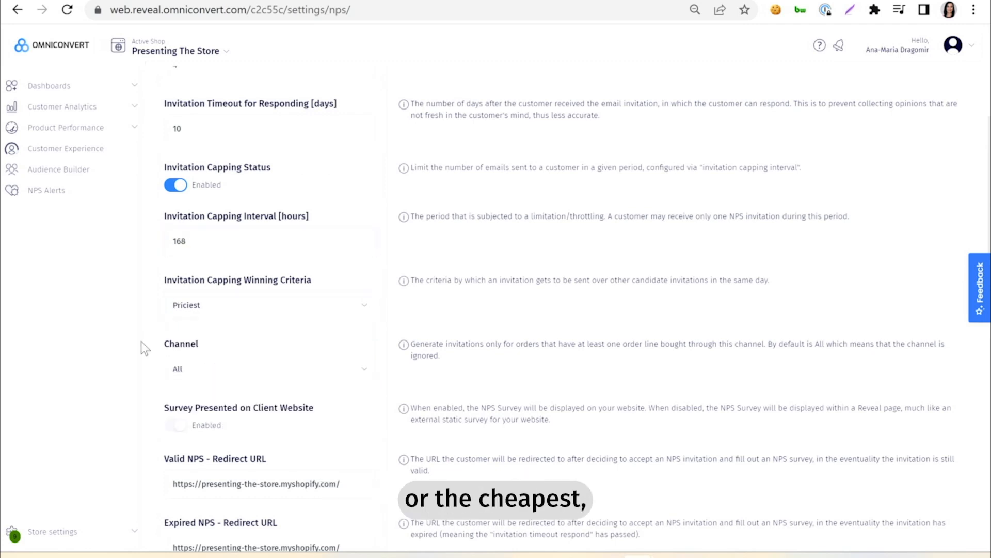
scroll(204, 330, down, 2)
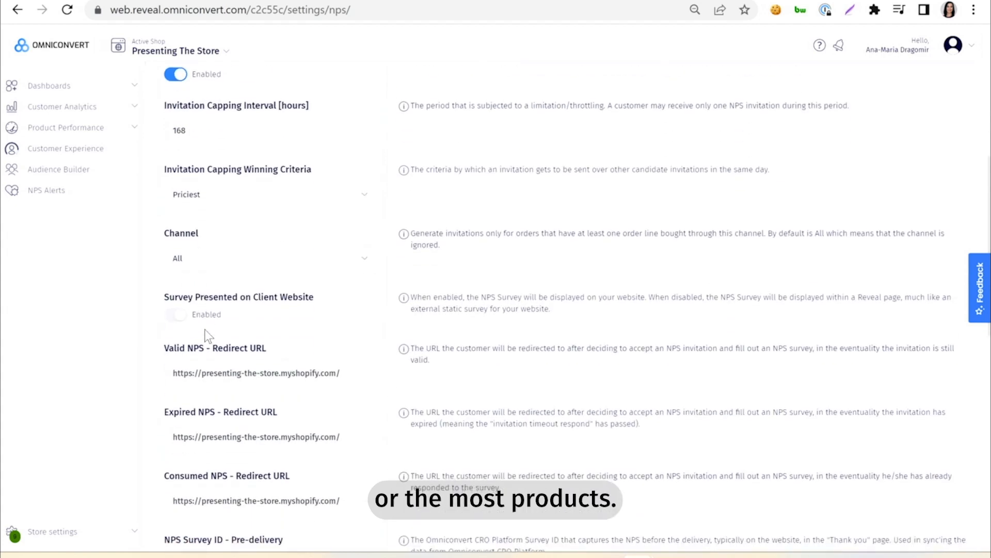
scroll(204, 329, down, 2)
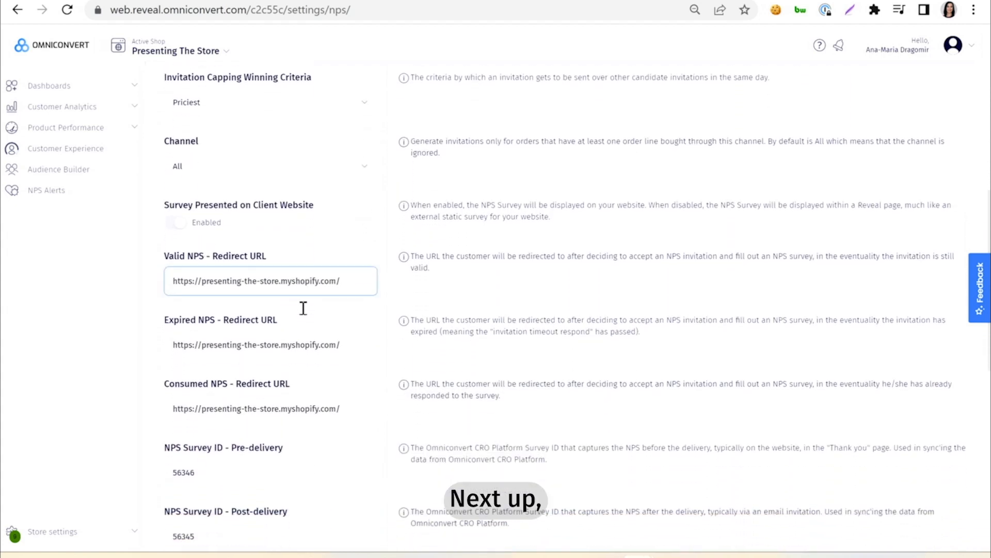
scroll(156, 235, down, 1)
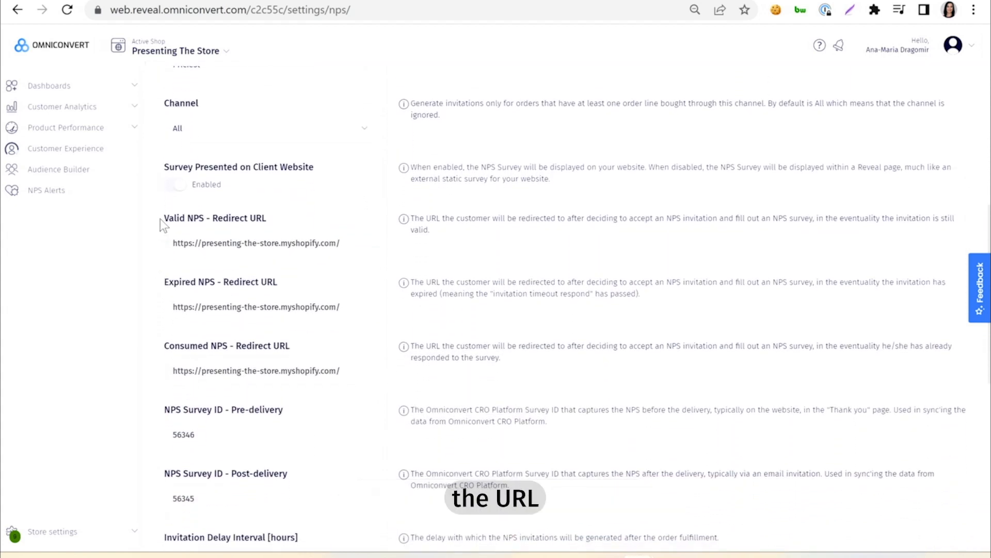
scroll(289, 218, down, 1)
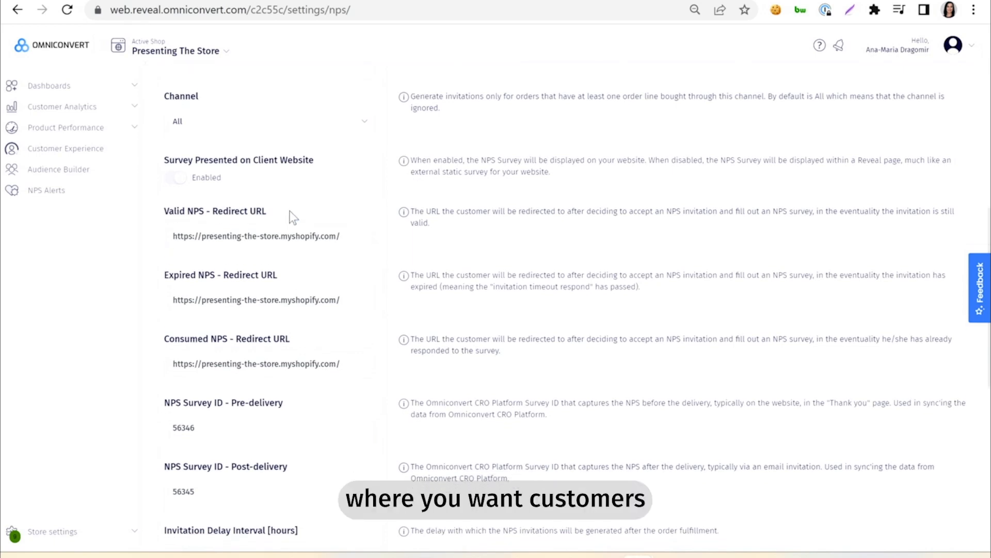
scroll(294, 217, down, 1)
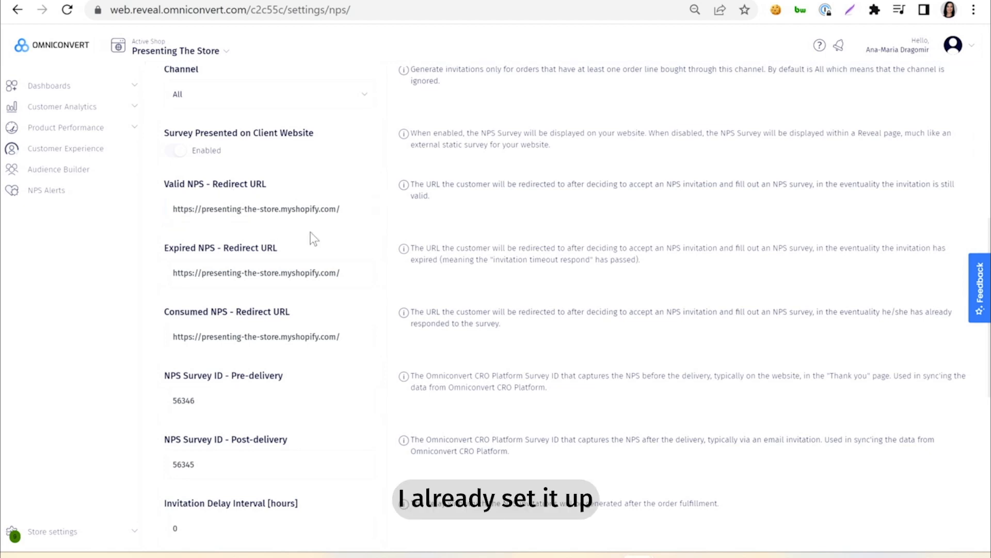
scroll(326, 308, down, 1)
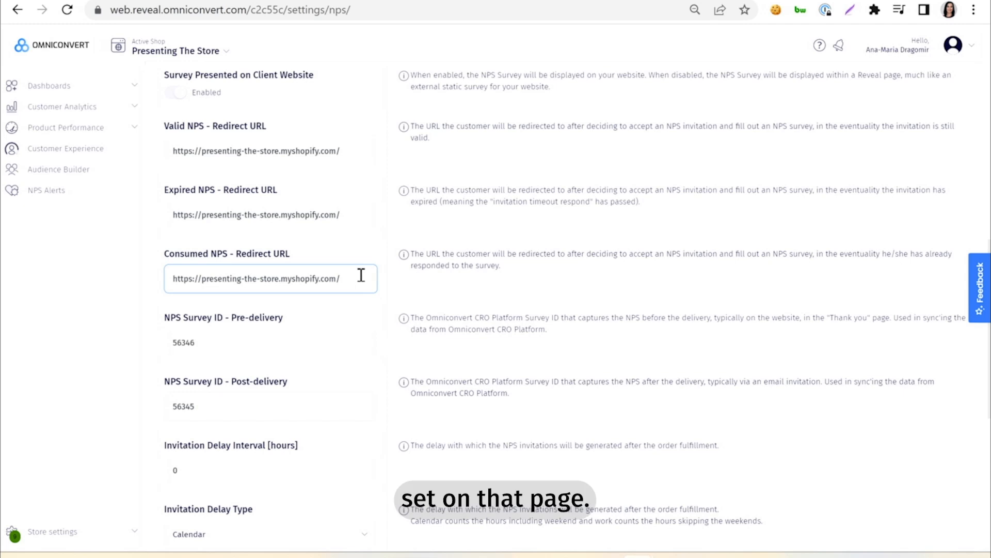
Step: Set the NPS invitation delay interval to 48 hours
scroll(333, 306, down, 3)
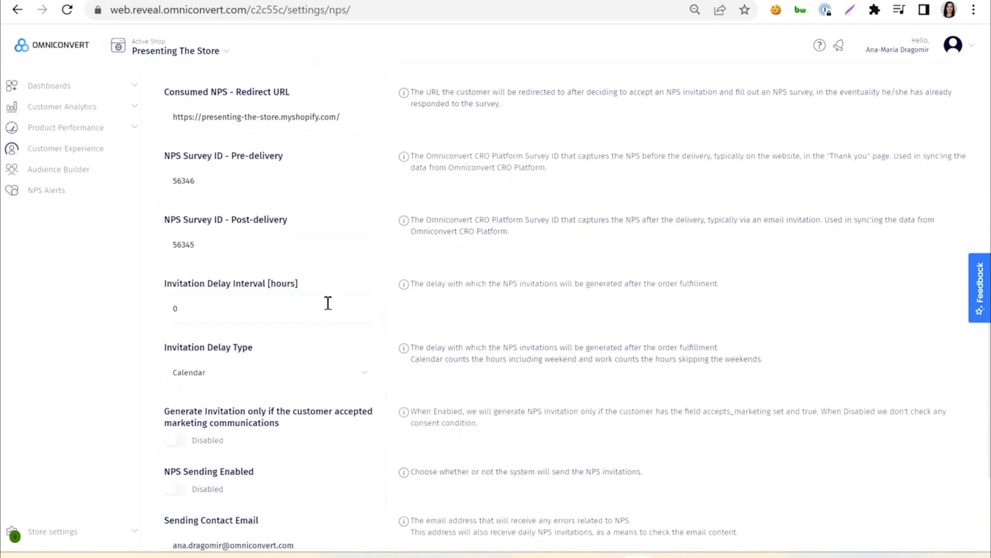
scroll(312, 254, down, 2)
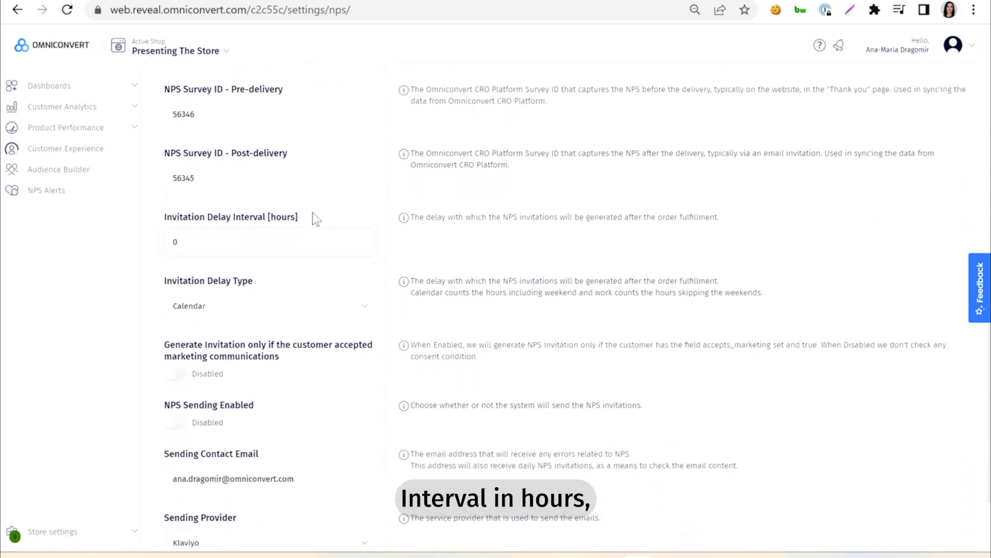
scroll(217, 181, down, 1)
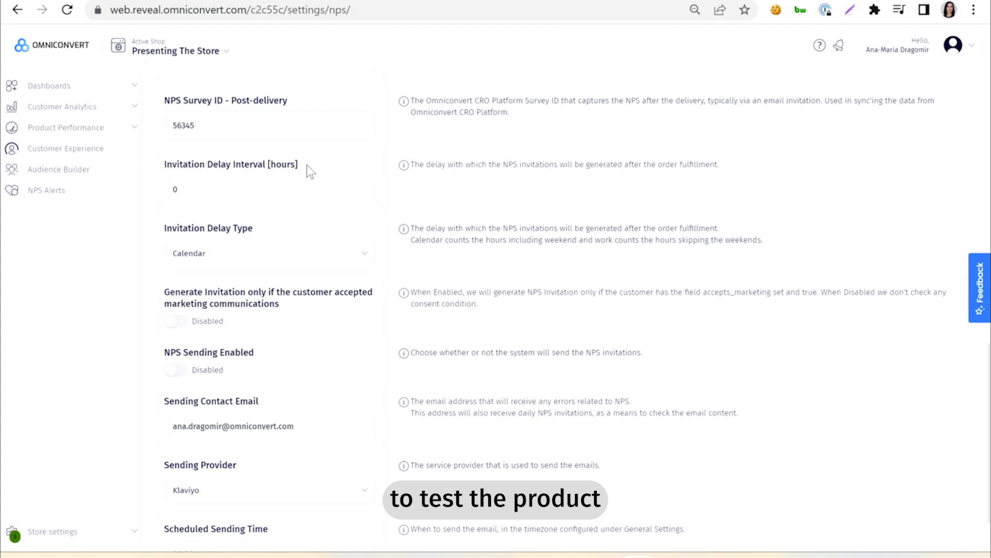
scroll(307, 181, down, 1)
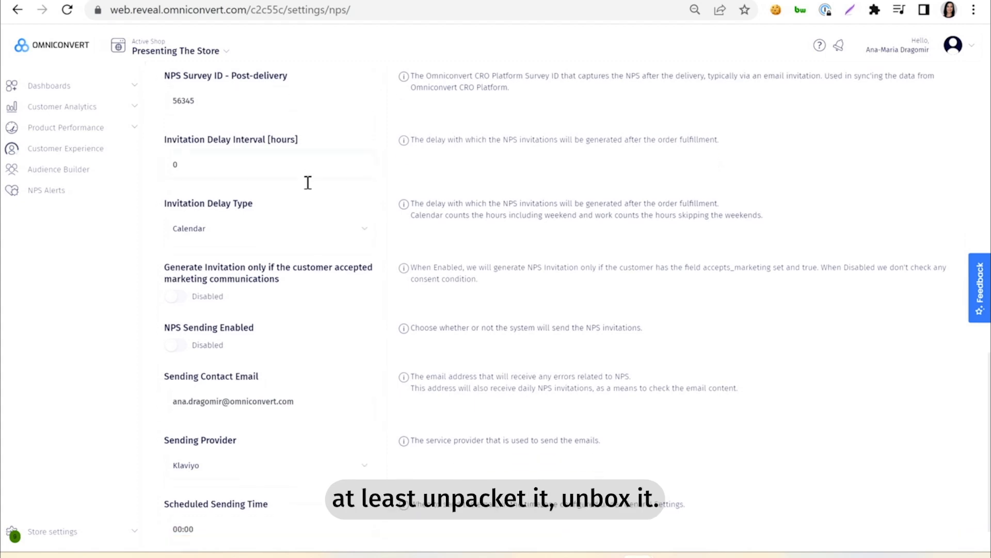
click(190, 135)
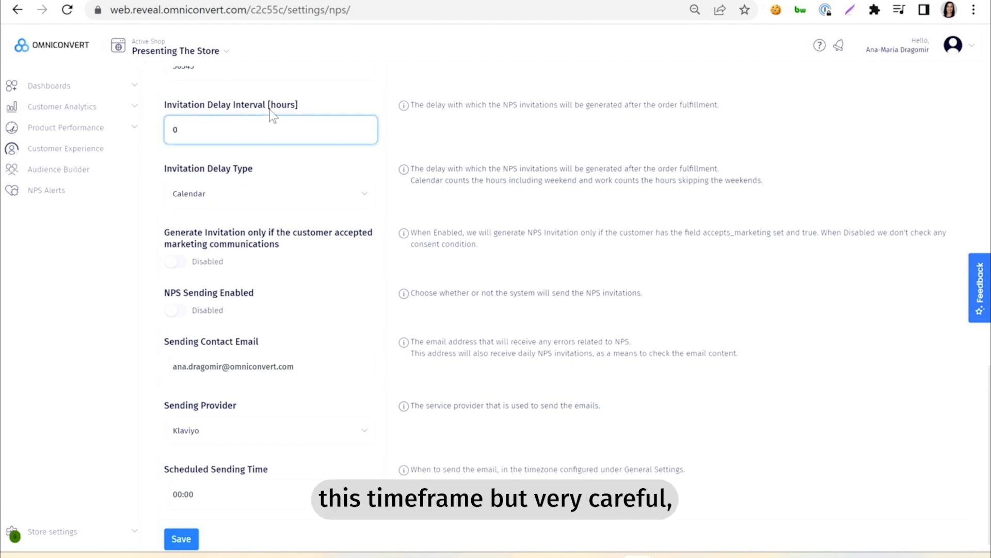
drag(270, 106, 293, 109)
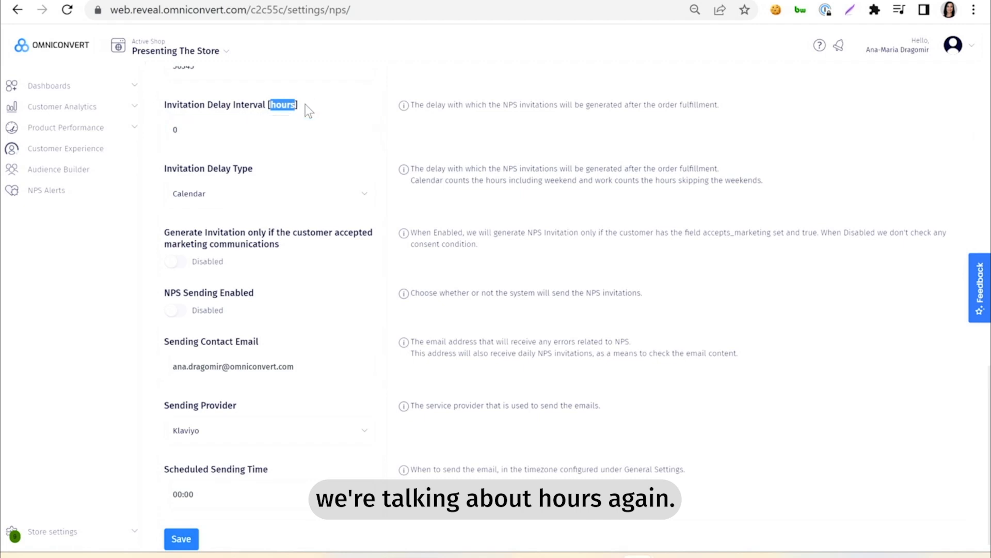
click(259, 169)
click(194, 129)
key(BackSpace)
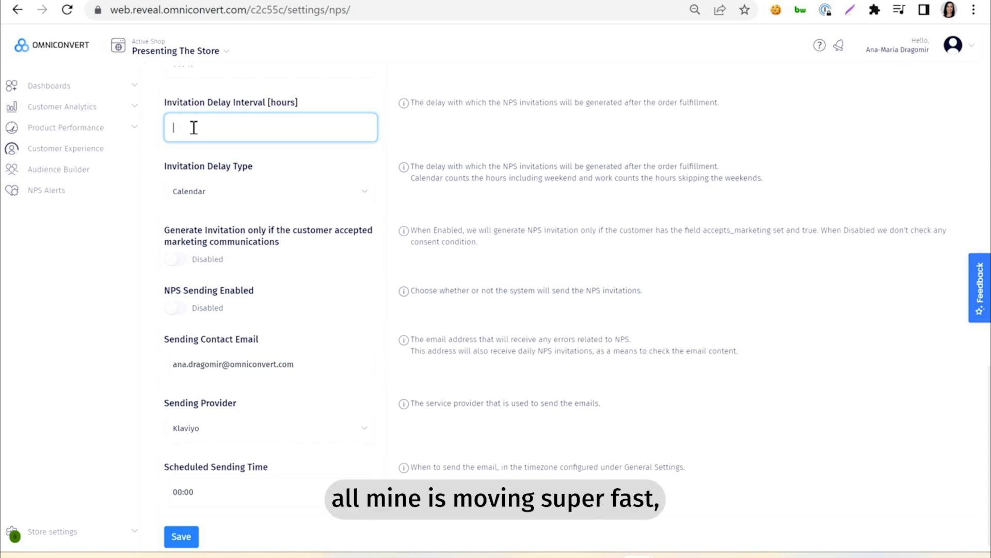
text(48)
click(284, 159)
Step: Replace the sending contact email with the email address of the colleague who should receive NPS errors and daily invitations
scroll(284, 156, down, 1)
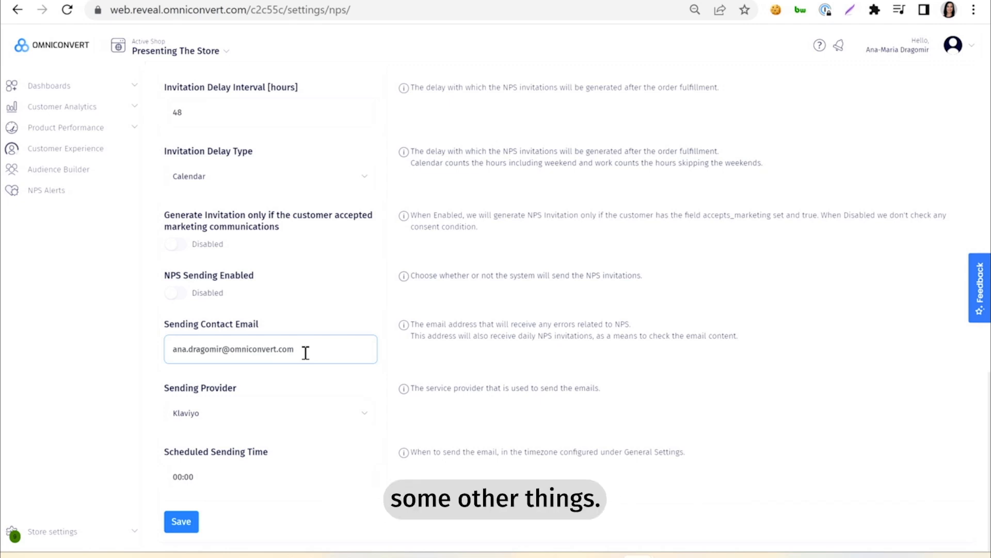
drag(306, 353, 151, 361)
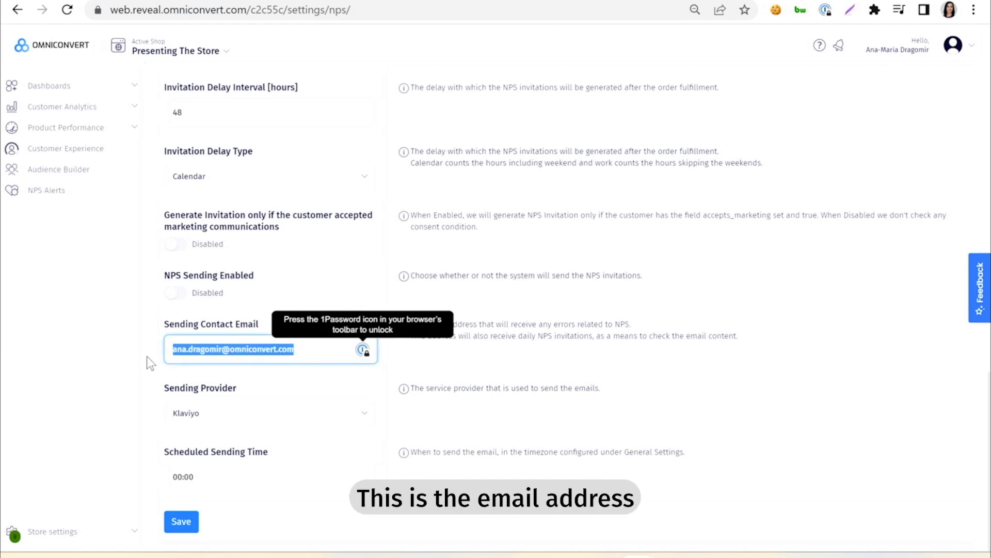
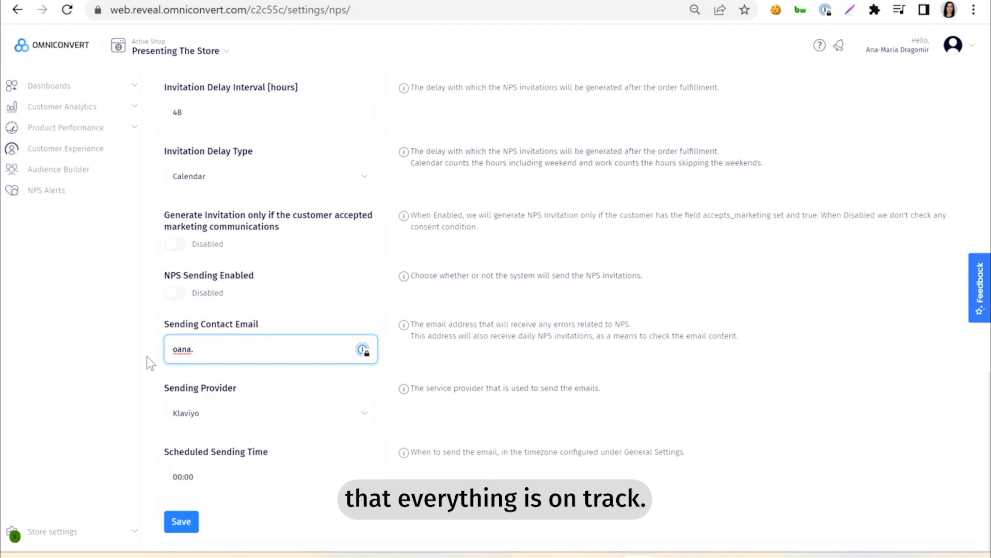
click(119, 361)
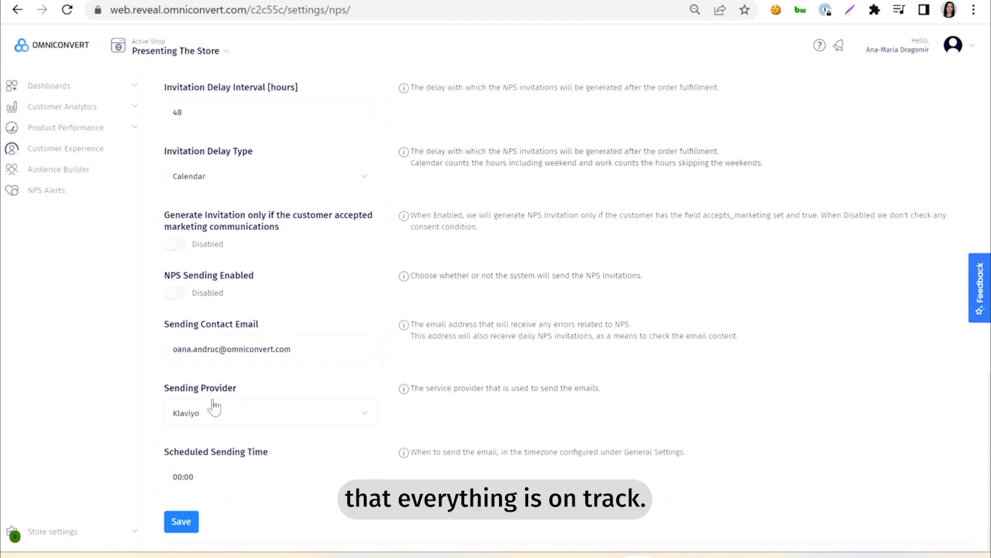
Step: Keep Klaviyo as the sending provider, set the scheduled sending time to 11:00, and save the NPS settings
click(234, 412)
click(235, 412)
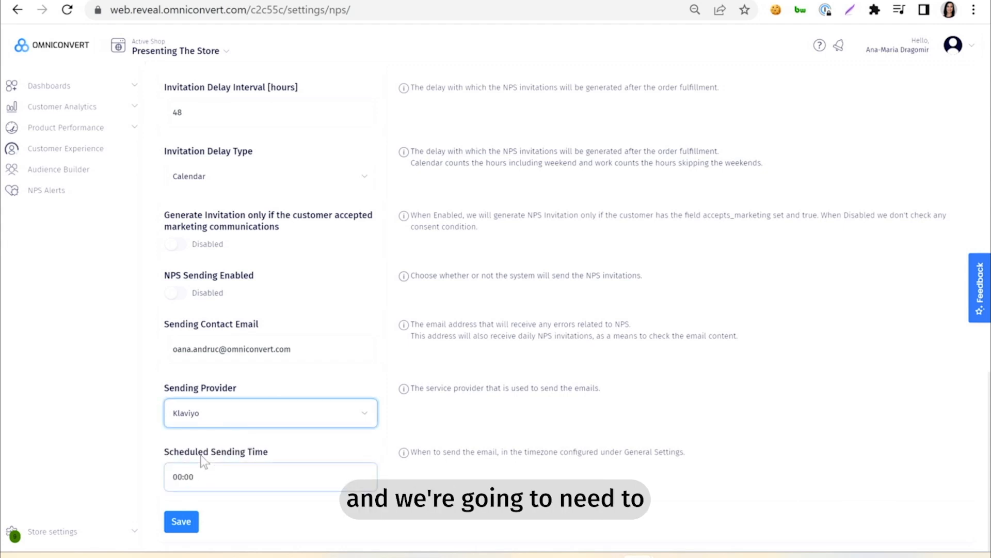
click(182, 477)
key(BackSpace)
key(BackSpace)
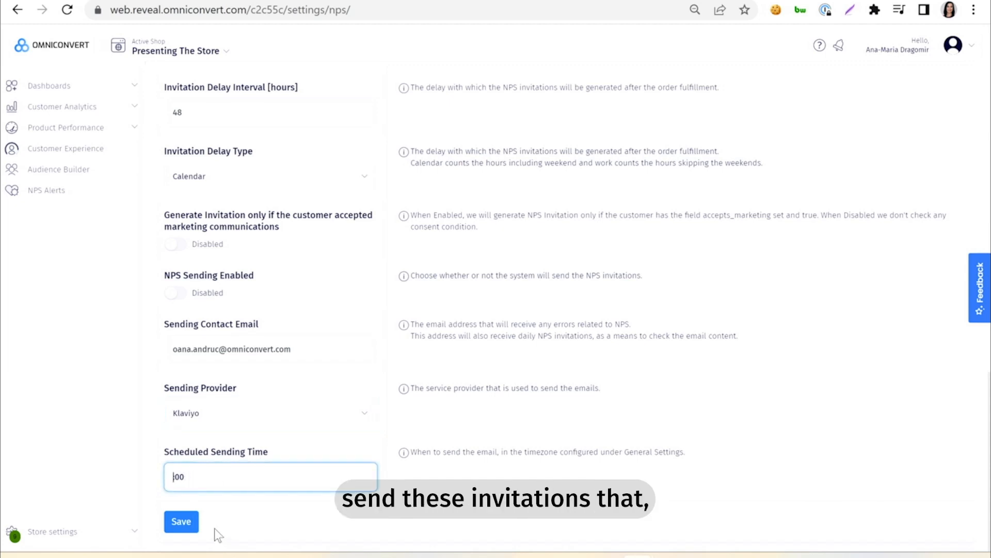
text(11)
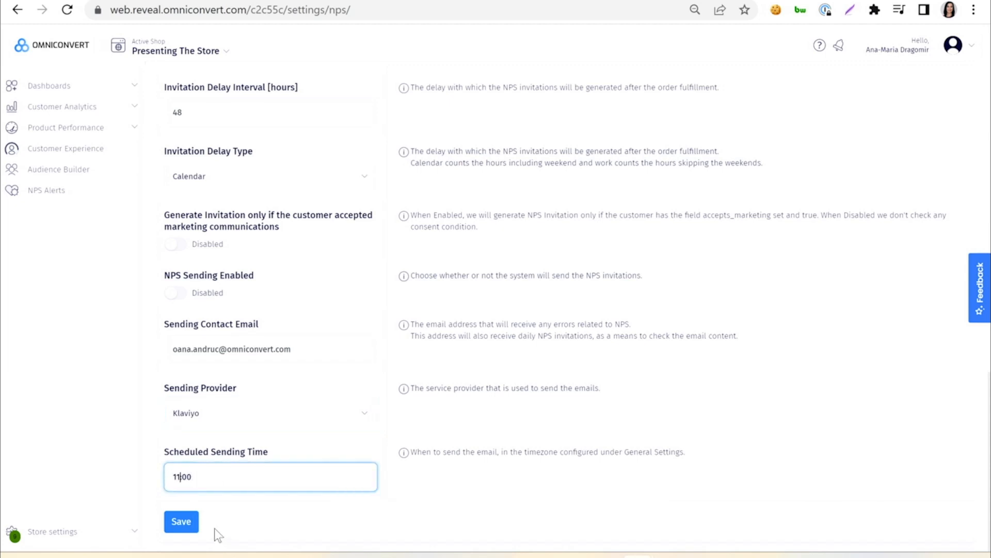
click(266, 507)
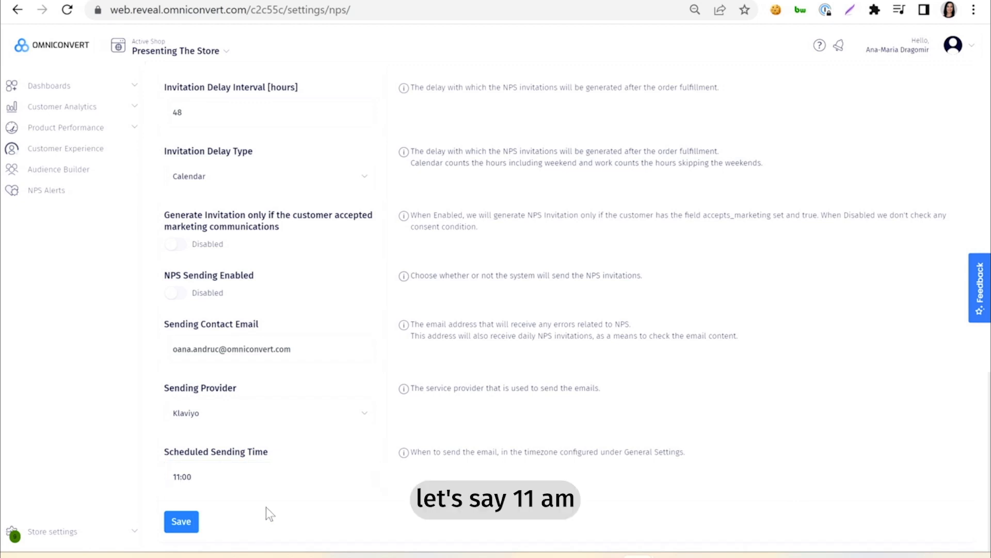
click(181, 522)
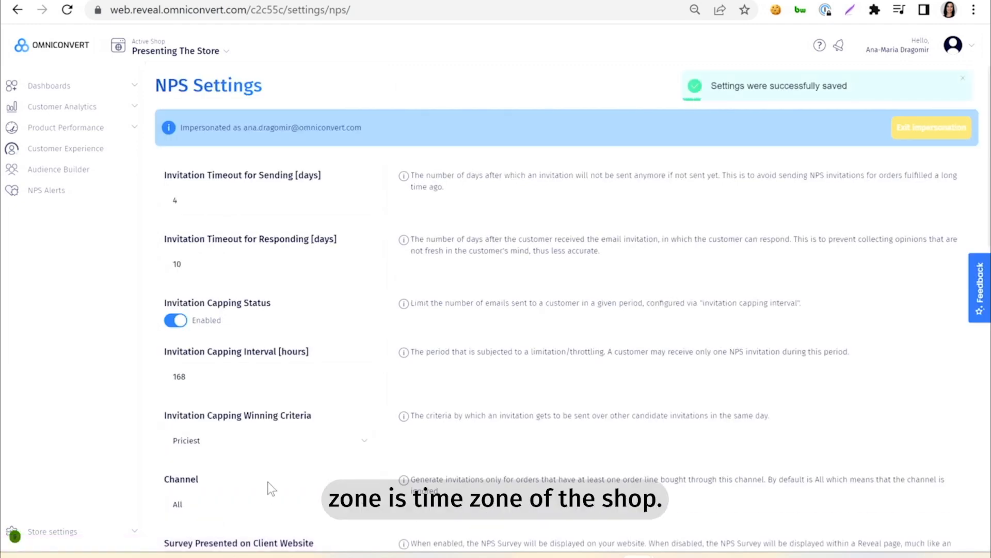
Step: Open the NPS Klaviyo Email Settings from the store's general settings
scroll(267, 481, down, 3)
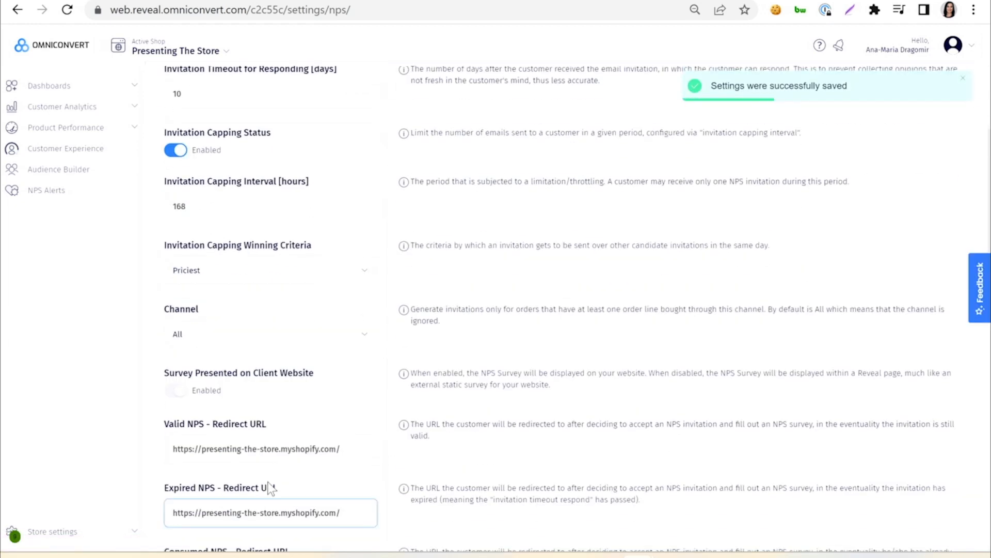
scroll(269, 486, down, 10)
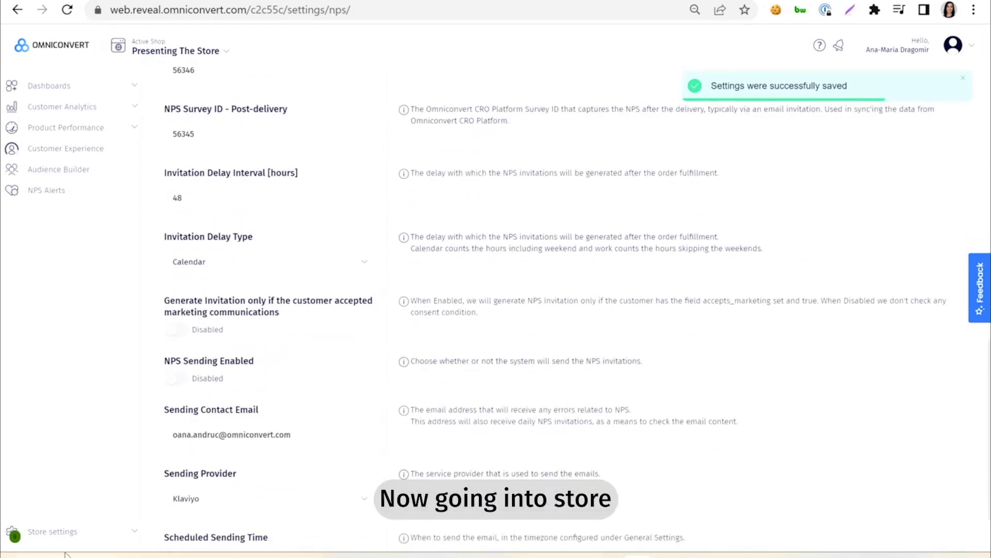
click(61, 531)
click(70, 432)
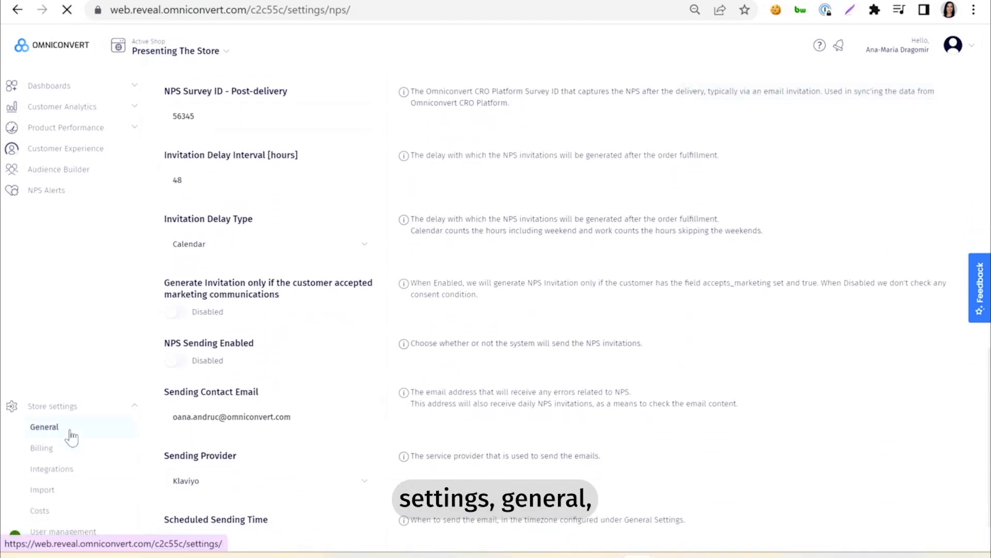
scroll(675, 368, down, 3)
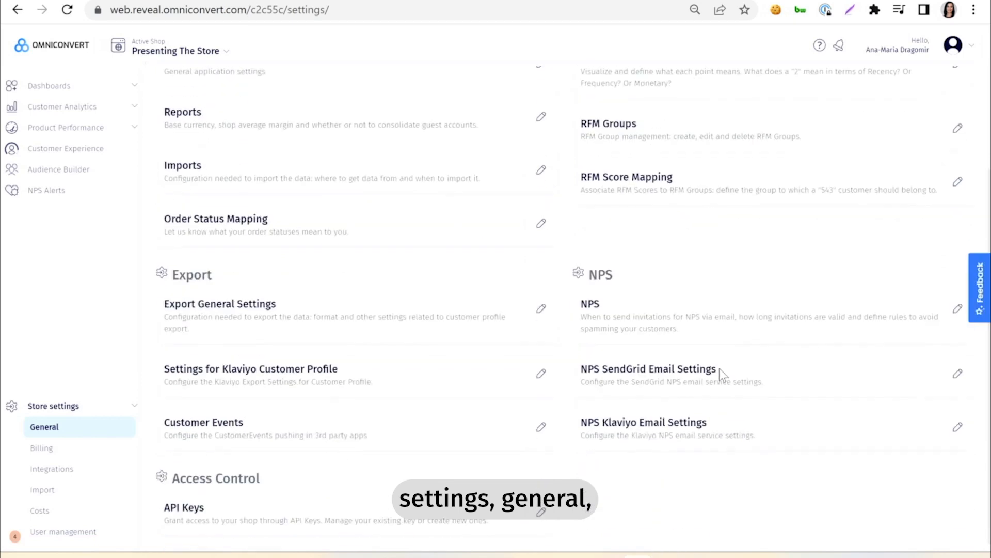
click(958, 420)
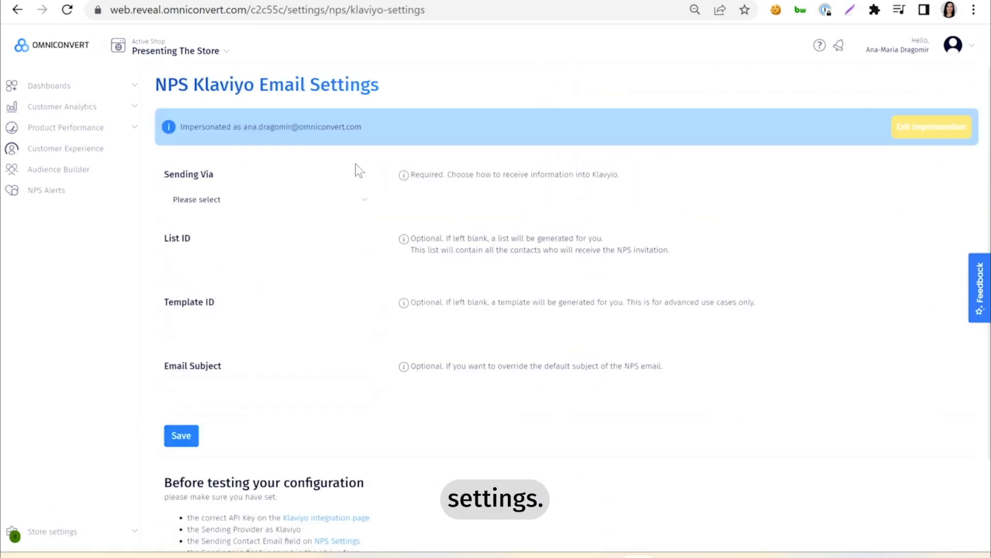
Step: Set Sending Via to Campaigns, leave the email subject blank, and save the NPS Klaviyo email settings
click(372, 209)
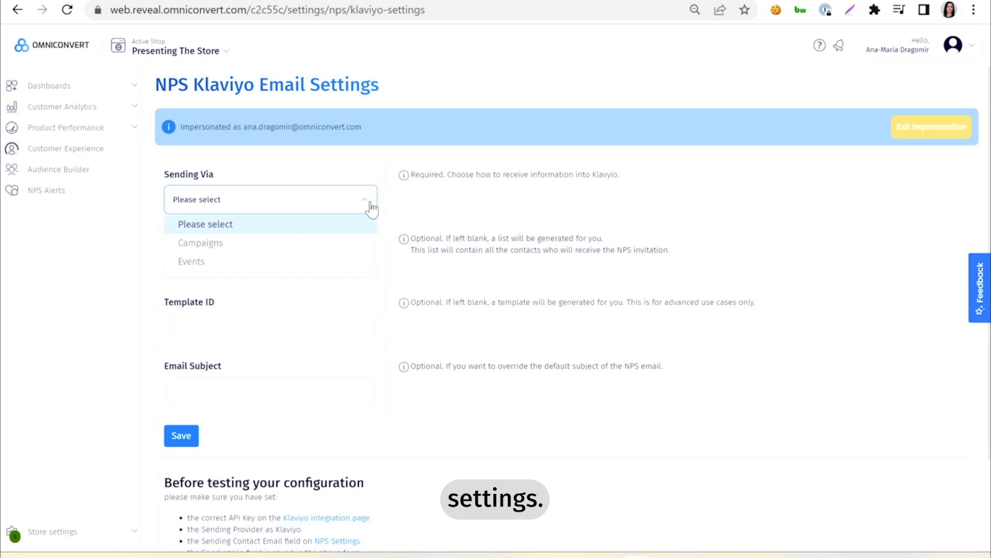
click(192, 245)
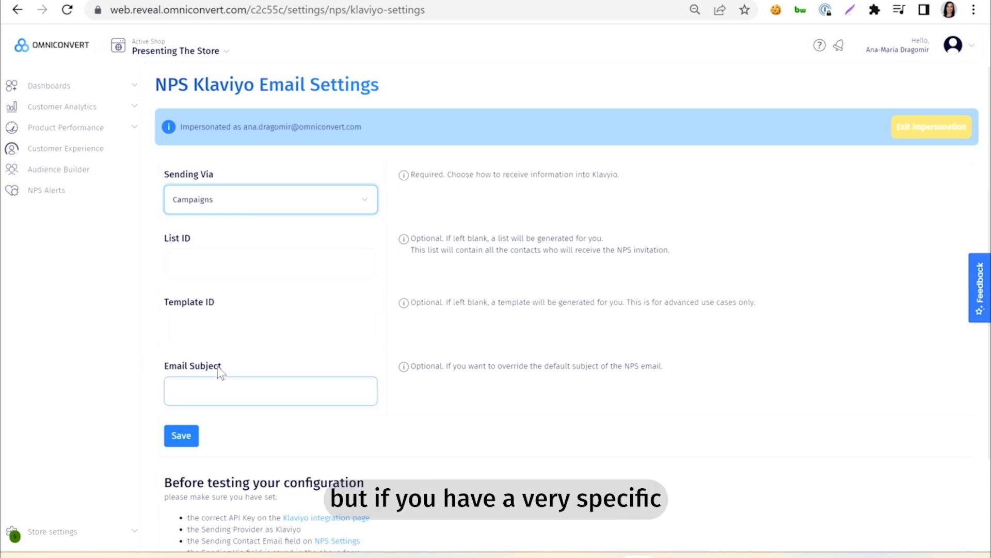
click(176, 390)
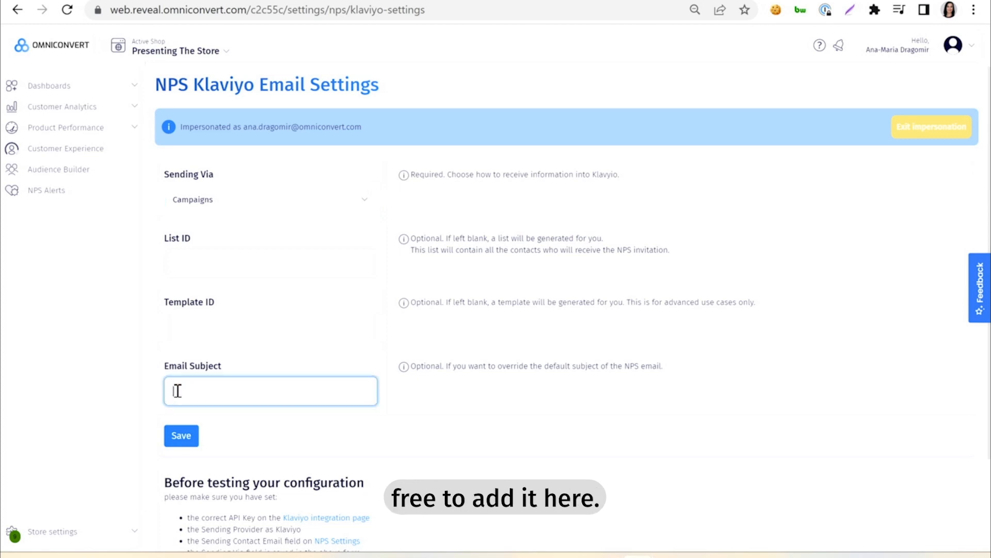
click(179, 438)
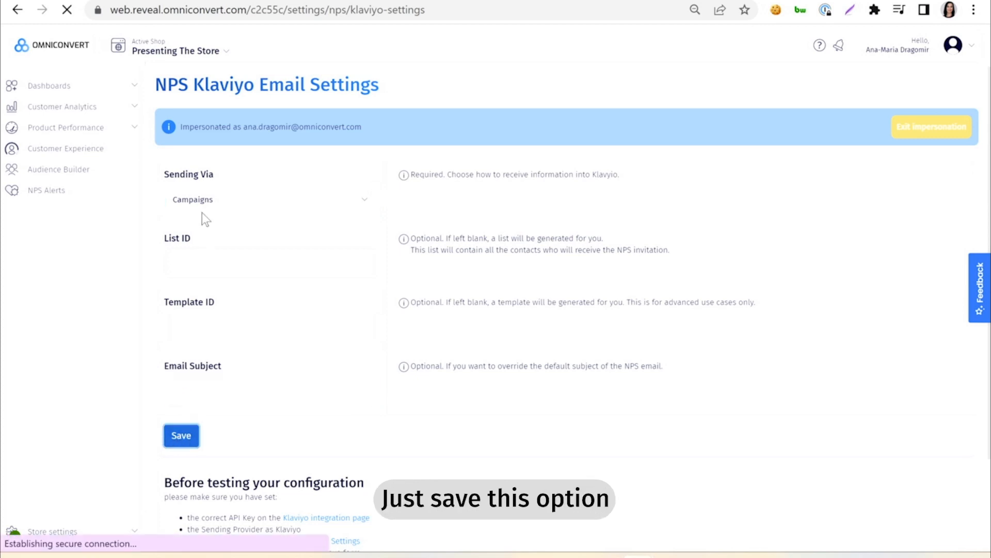
Step: Send a test email through Klaviyo and reload the page to refresh the list and template IDs
scroll(243, 454, down, 2)
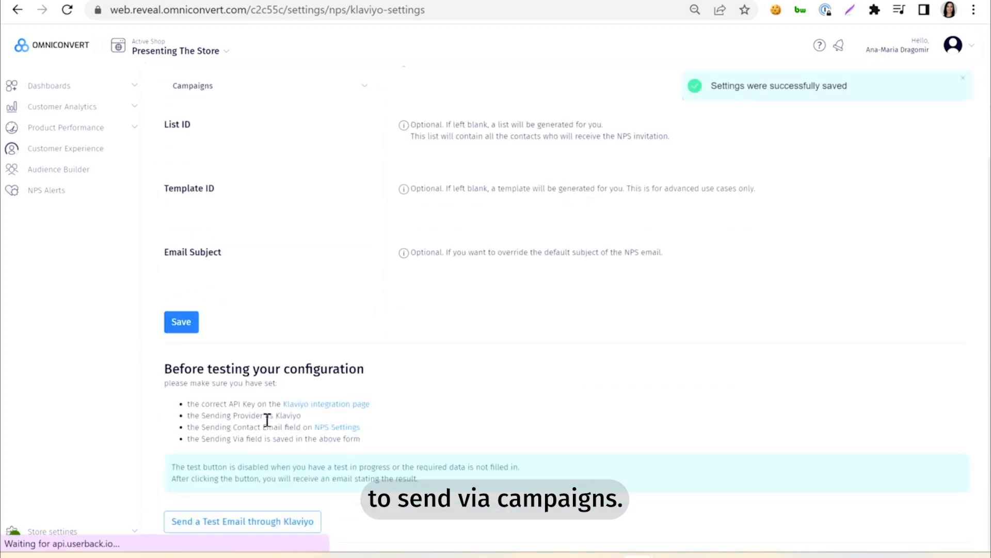
click(205, 522)
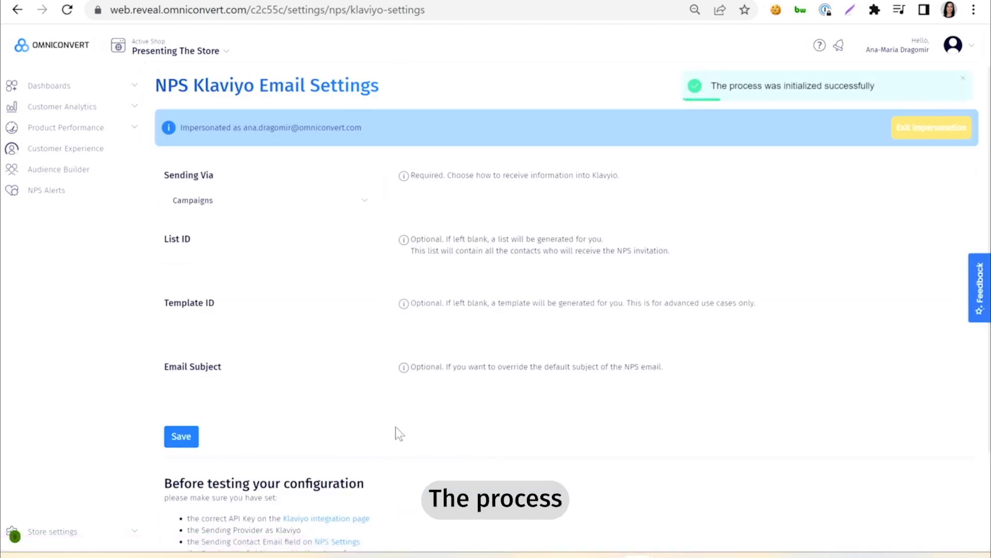
scroll(395, 433, down, 2)
scroll(397, 433, down, 1)
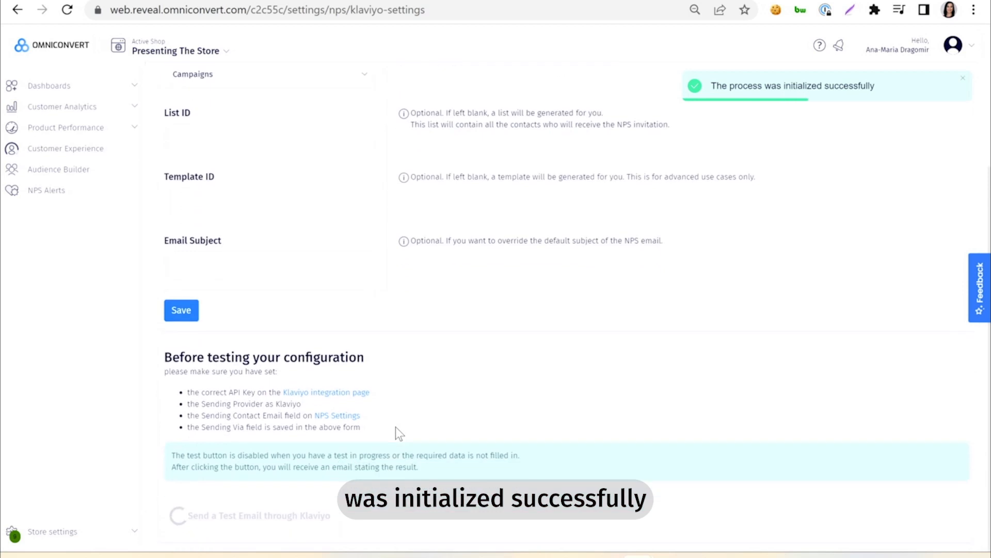
click(68, 10)
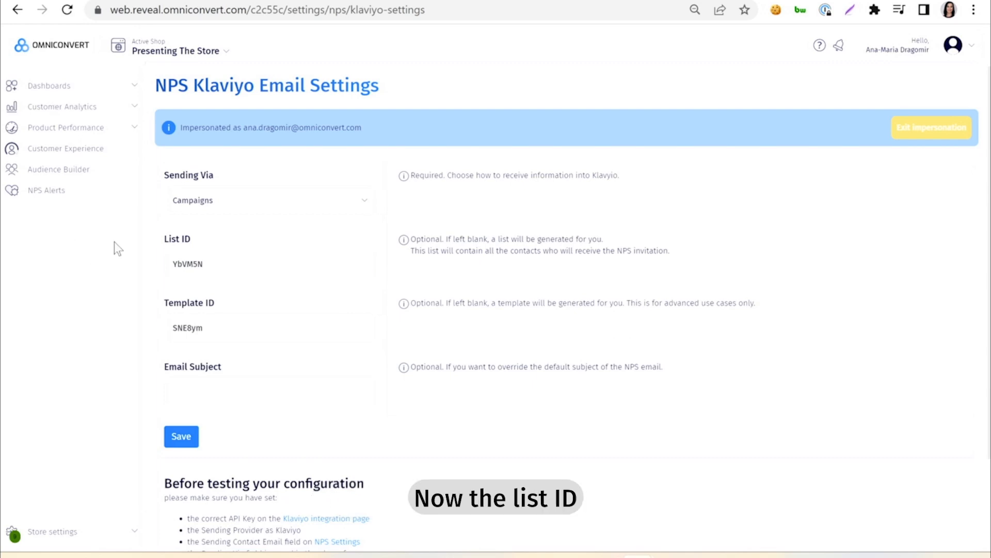
Step: Switch to Klaviyo, open the newest Omniconvert-Reveal NPS email template, and examine its preview
click(178, 309)
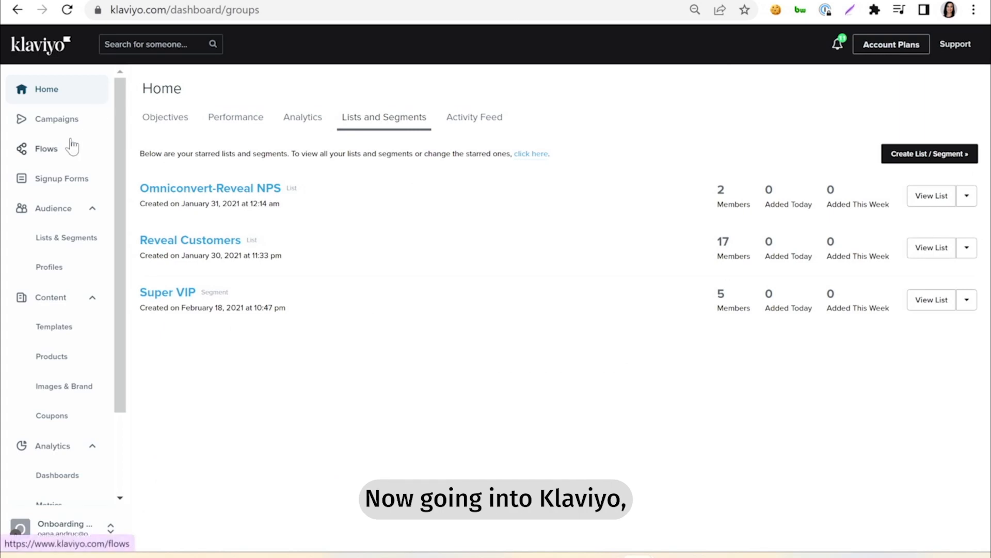
click(58, 333)
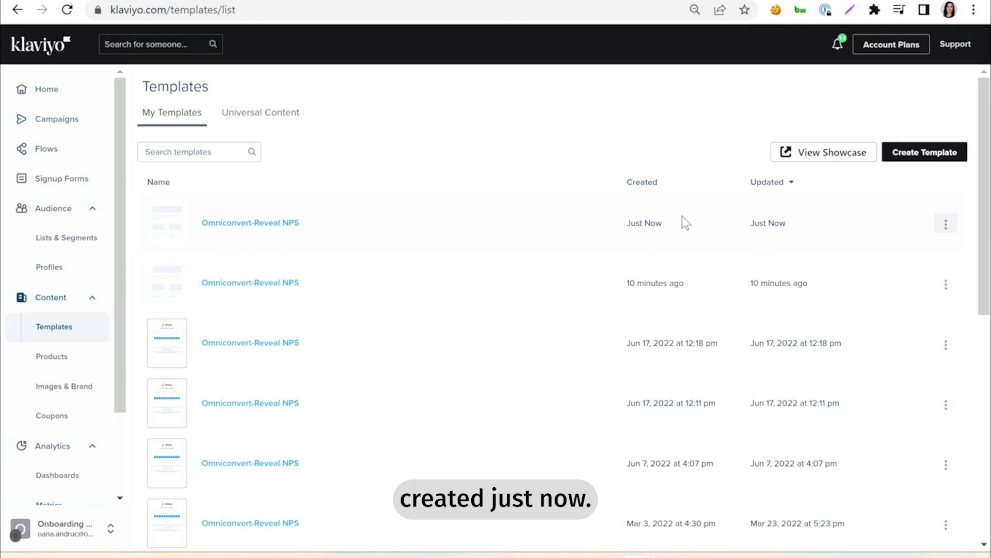
click(274, 228)
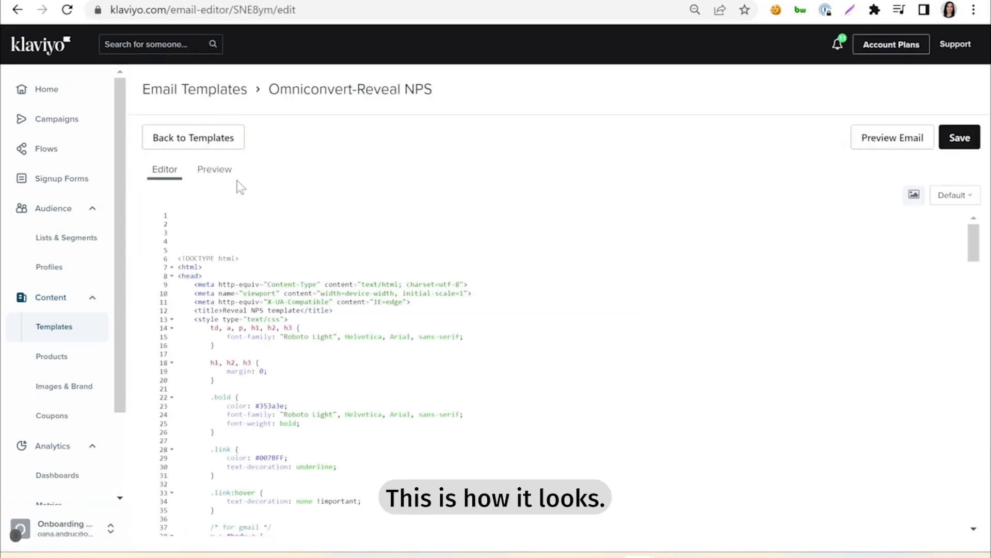
click(222, 172)
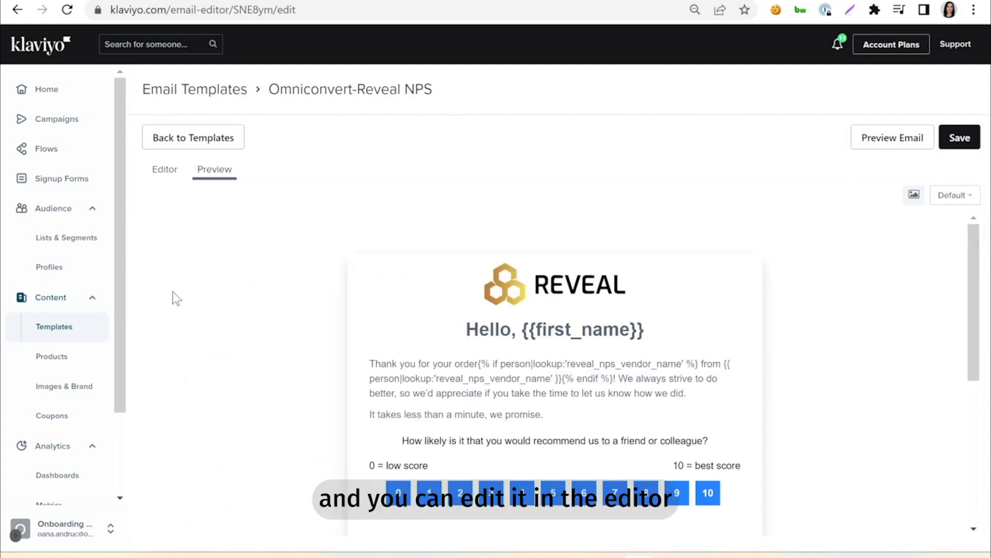
scroll(199, 310, down, 1)
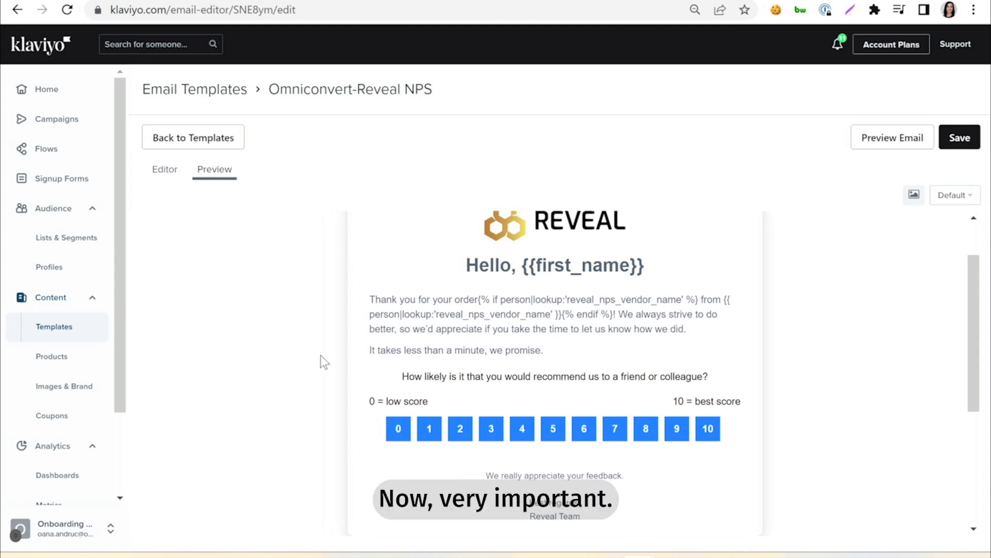
scroll(439, 273, up, 1)
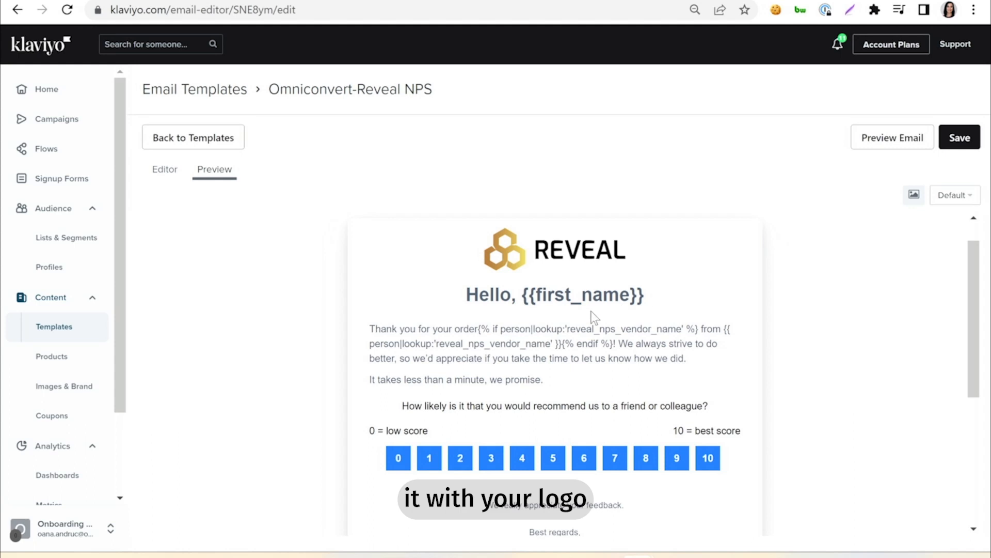
Step: Examine the rest of the NPS email preview and the template's HTML source, including the message text and score button links
scroll(591, 316, down, 5)
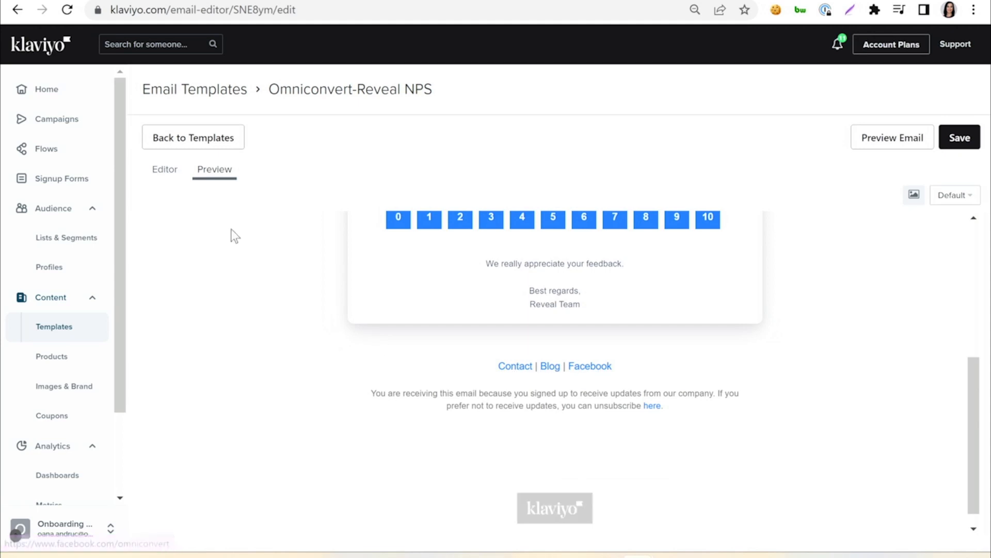
click(166, 172)
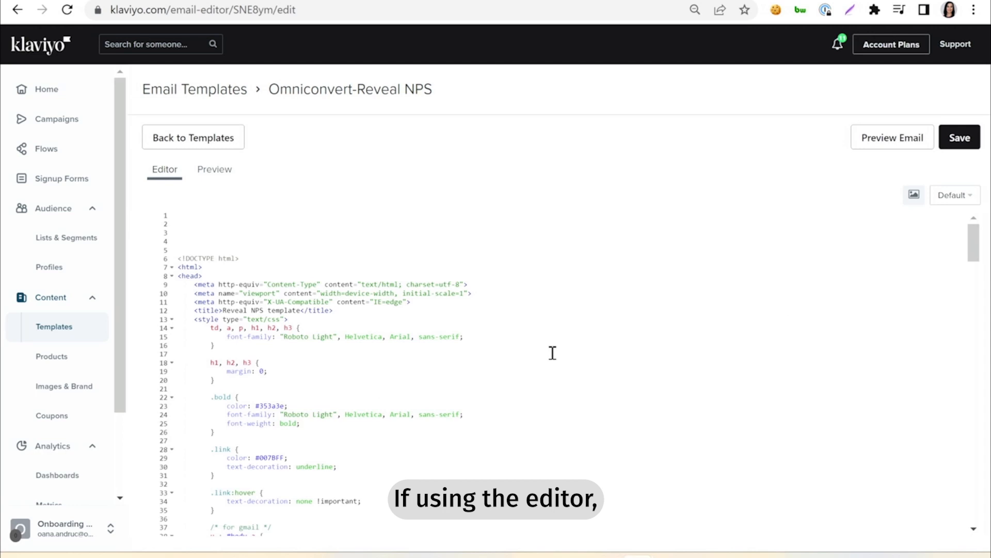
scroll(553, 352, down, 8)
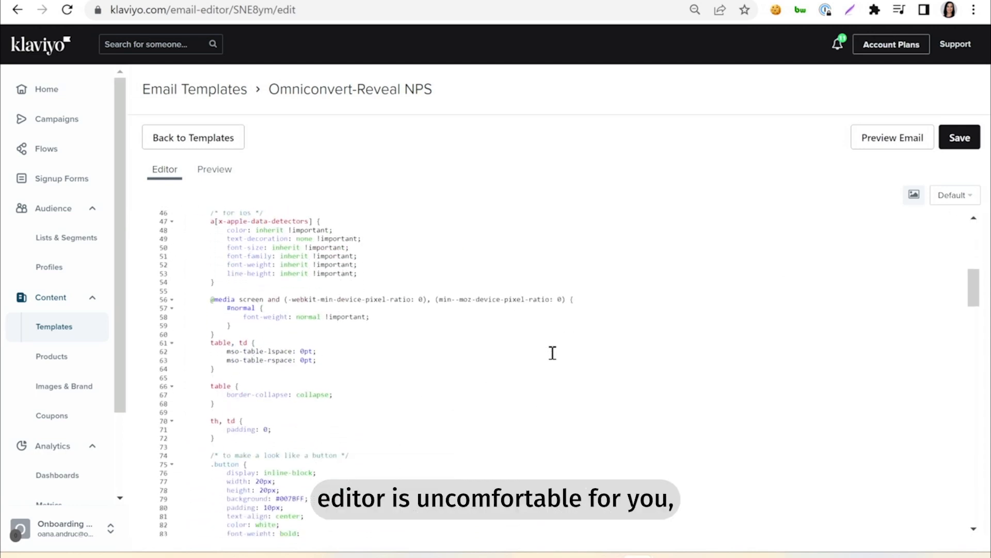
scroll(552, 353, down, 10)
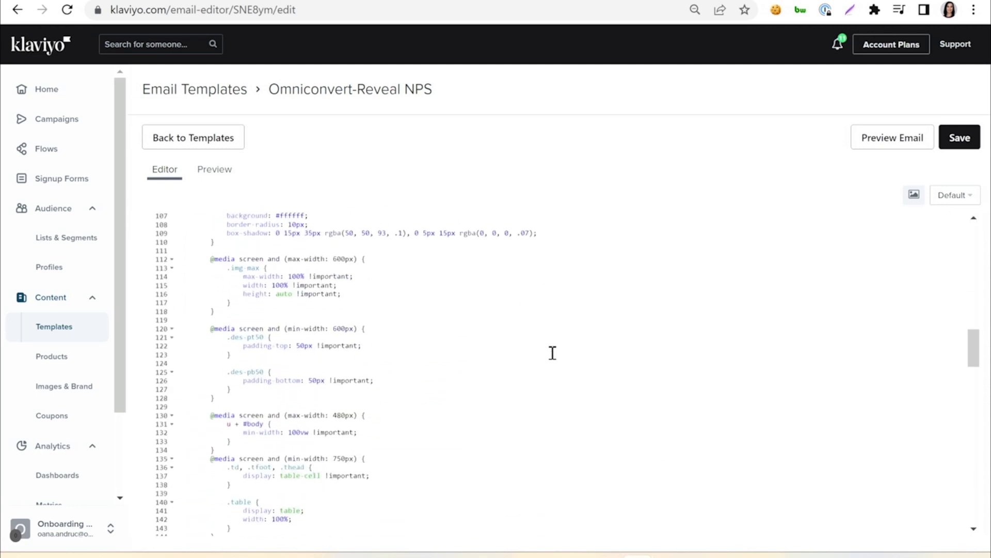
scroll(553, 352, up, 18)
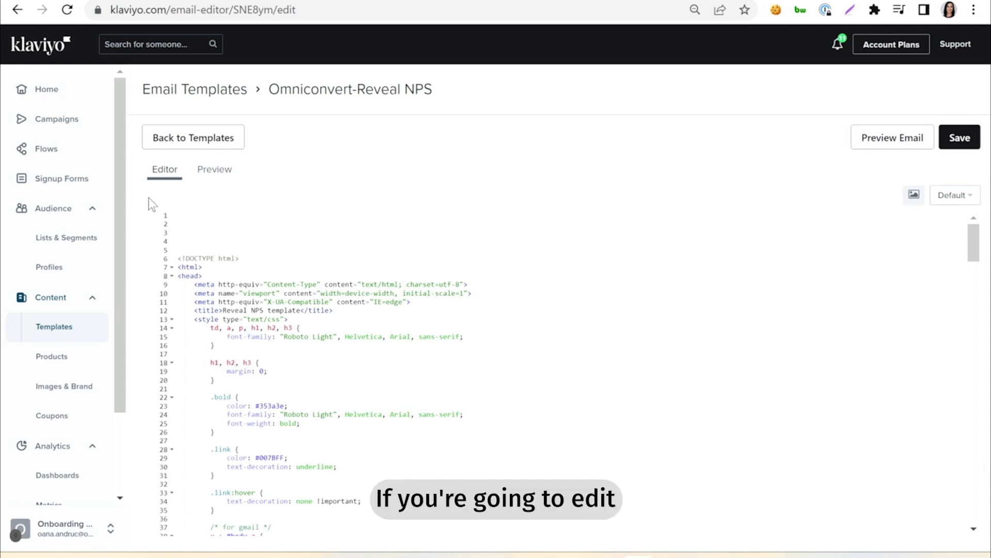
scroll(434, 289, down, 6)
scroll(553, 377, down, 20)
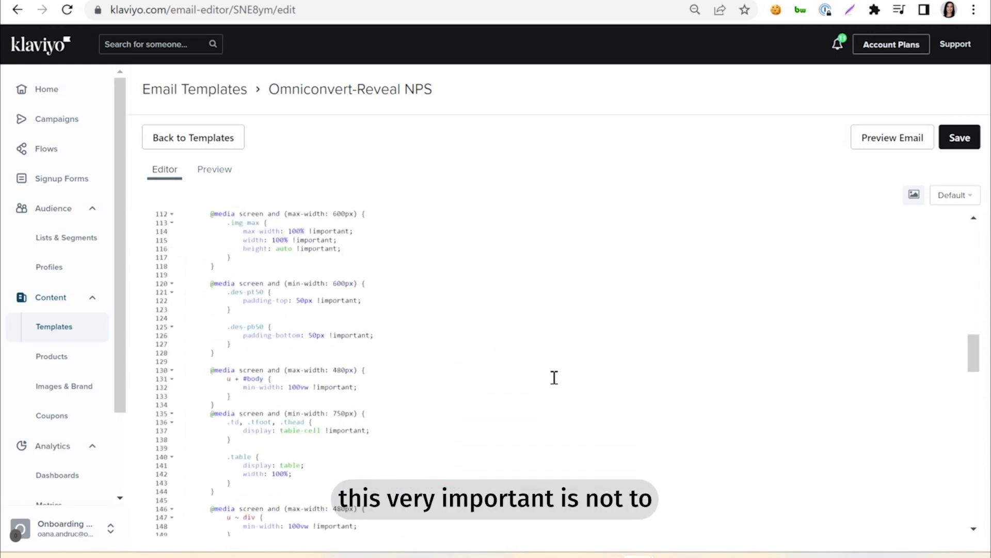
scroll(554, 374, down, 5)
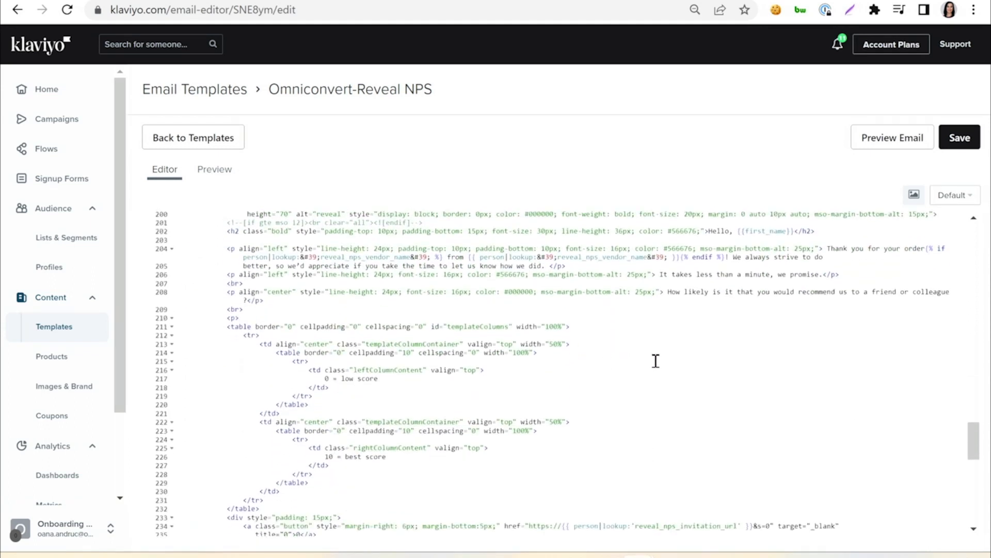
scroll(656, 361, down, 3)
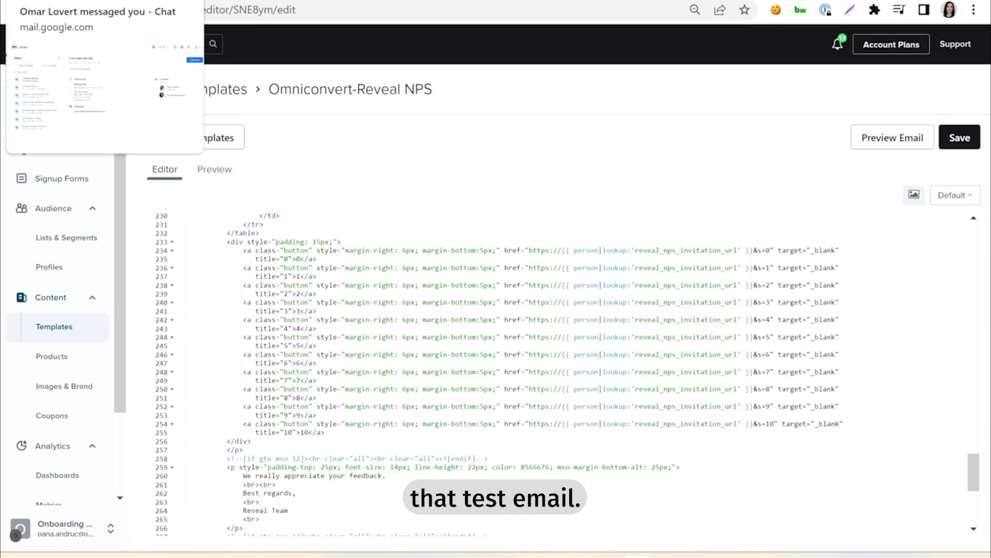
Step: Switch to Gmail and examine the received test email's subject "How do you evaluate your last order?" and its content
click(67, 1)
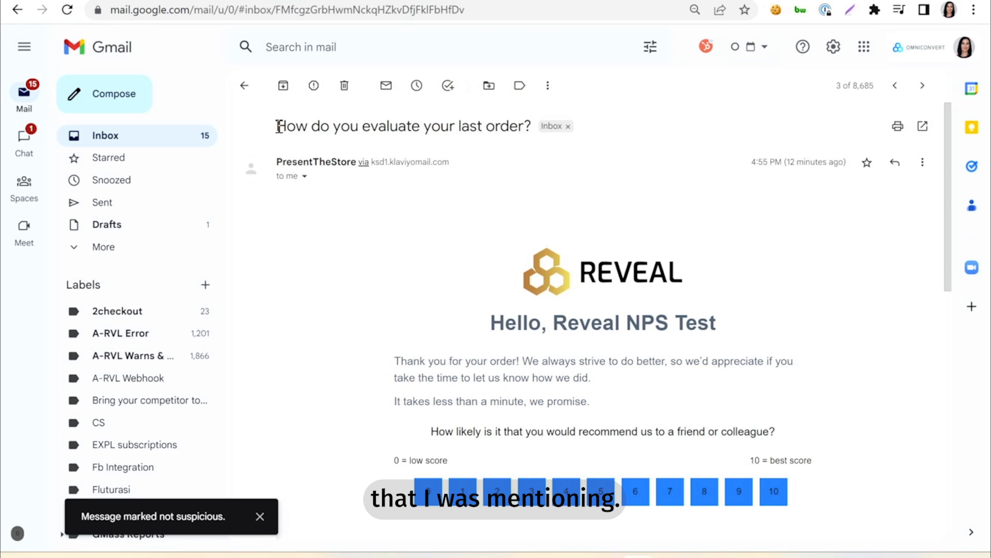
drag(278, 127, 530, 129)
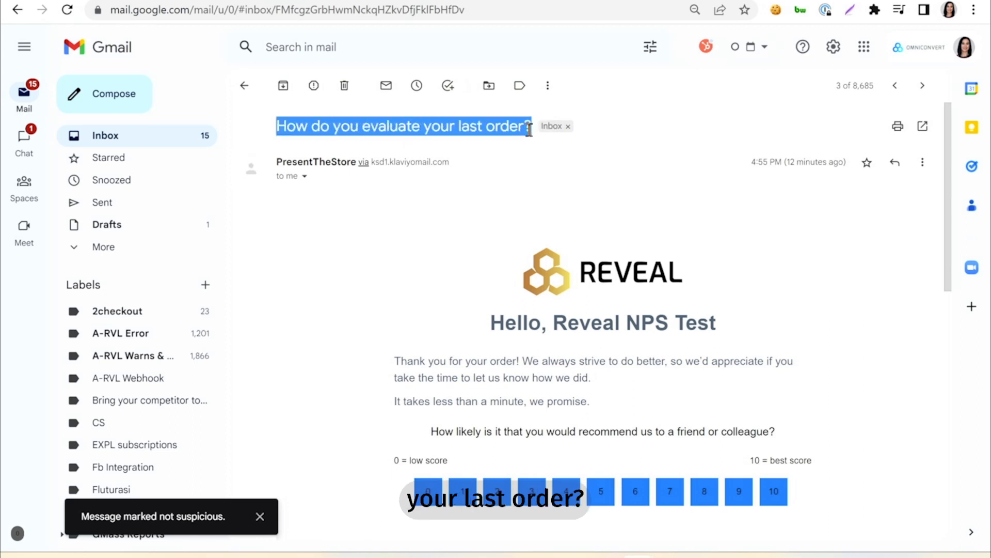
scroll(632, 249, down, 1)
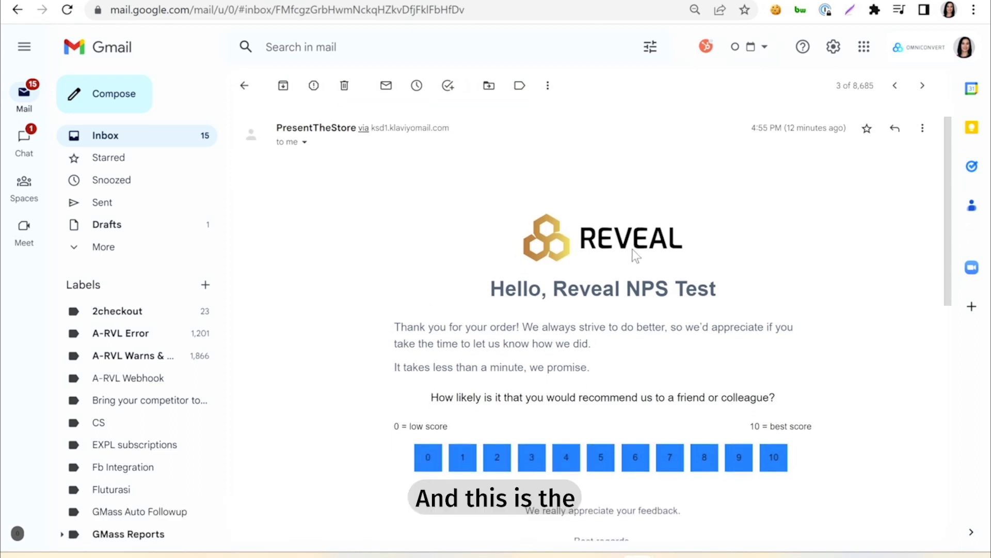
scroll(632, 249, down, 2)
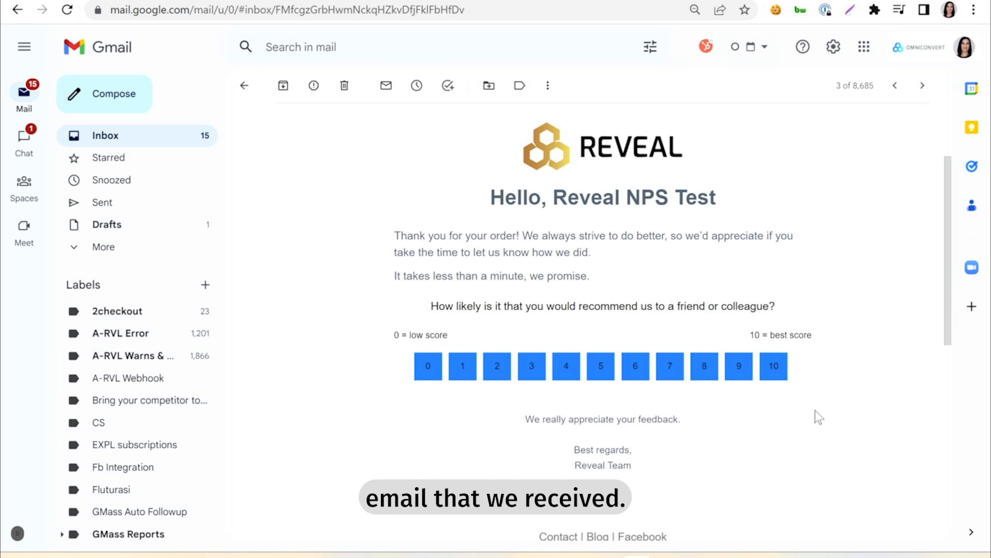
Step: Answer the NPS survey from the test email with score 10 and improvement comment "Test", and send the results
click(775, 375)
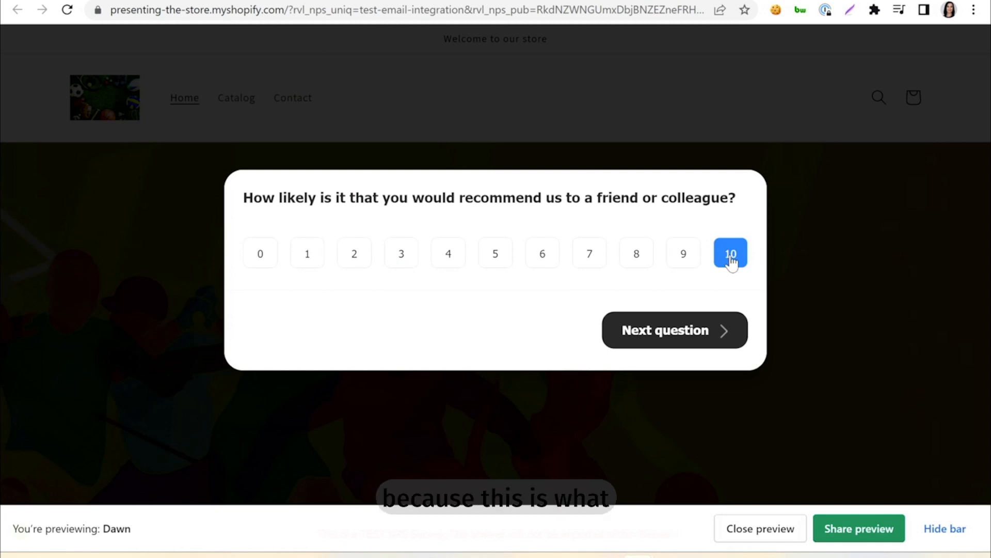
click(677, 333)
click(383, 230)
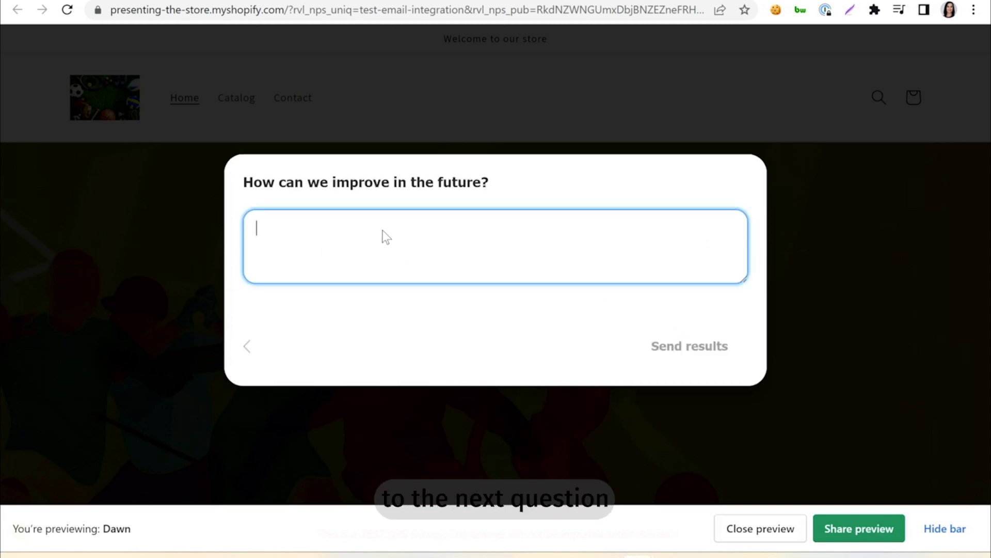
text(Test)
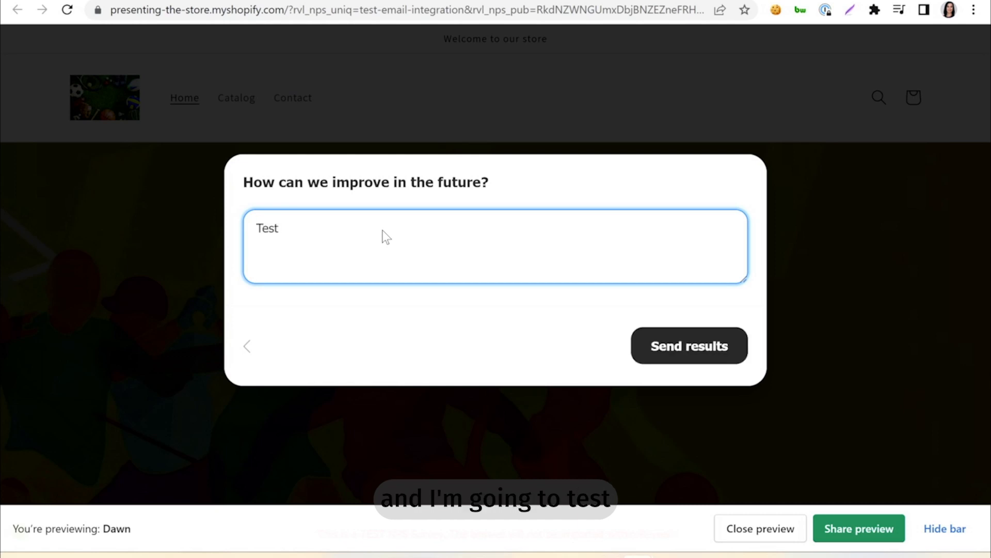
click(655, 349)
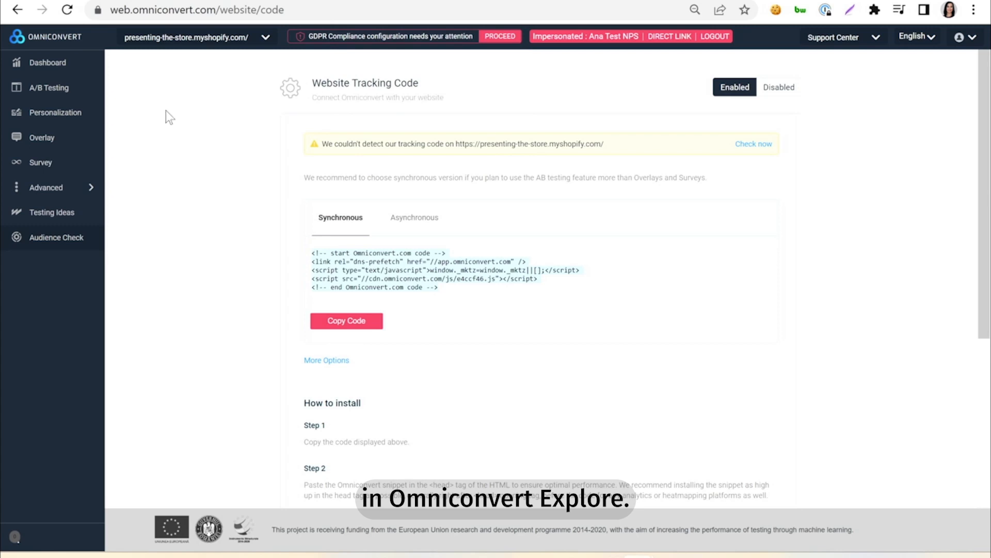
Step: In Omniconvert Explore, open the survey list to check the responses recorded for NPS Post v2
click(27, 171)
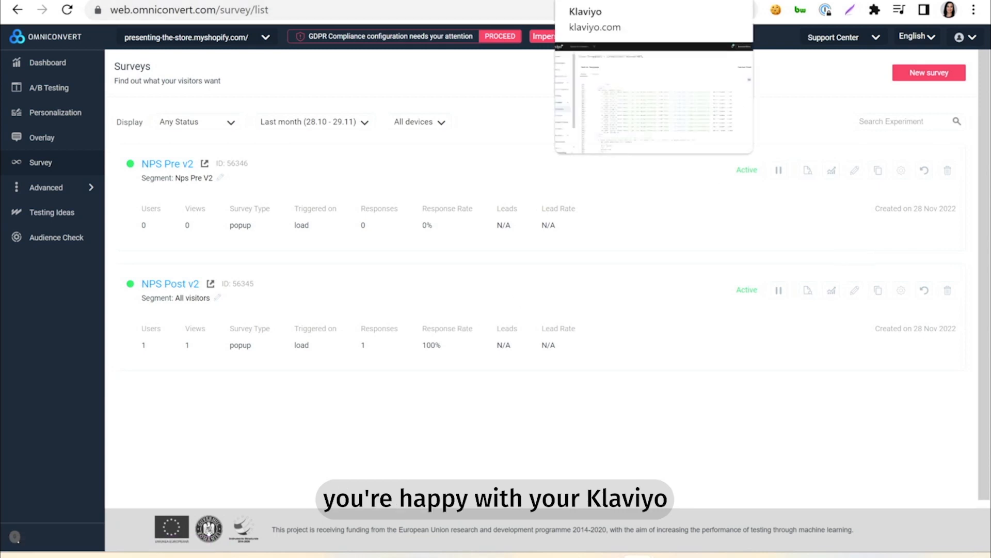
Step: Switch back to Omniconvert Reveal and open the NPS settings from the store's general settings
click(493, 1)
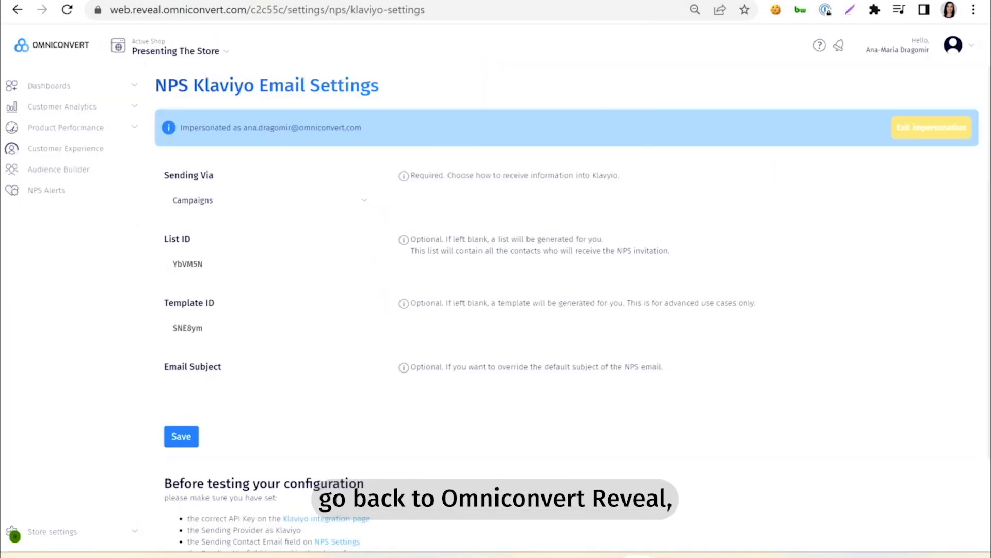
click(61, 536)
click(50, 432)
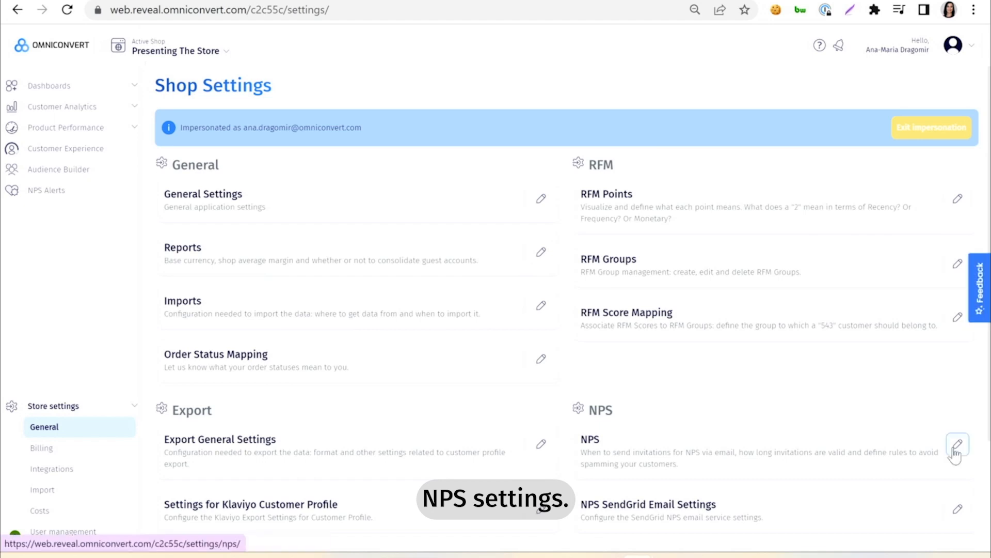
click(957, 454)
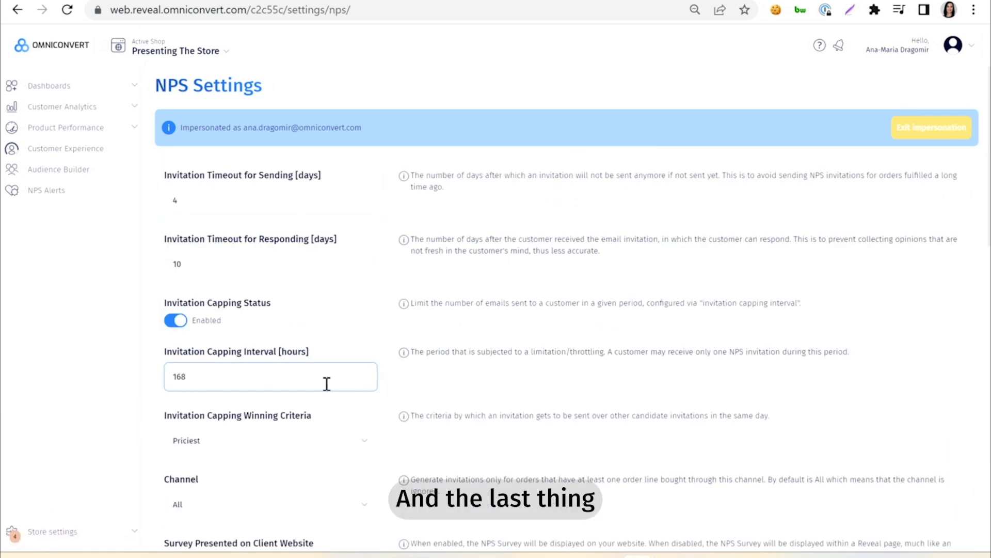
Step: Enable NPS sending in the NPS settings and save
scroll(327, 384, down, 15)
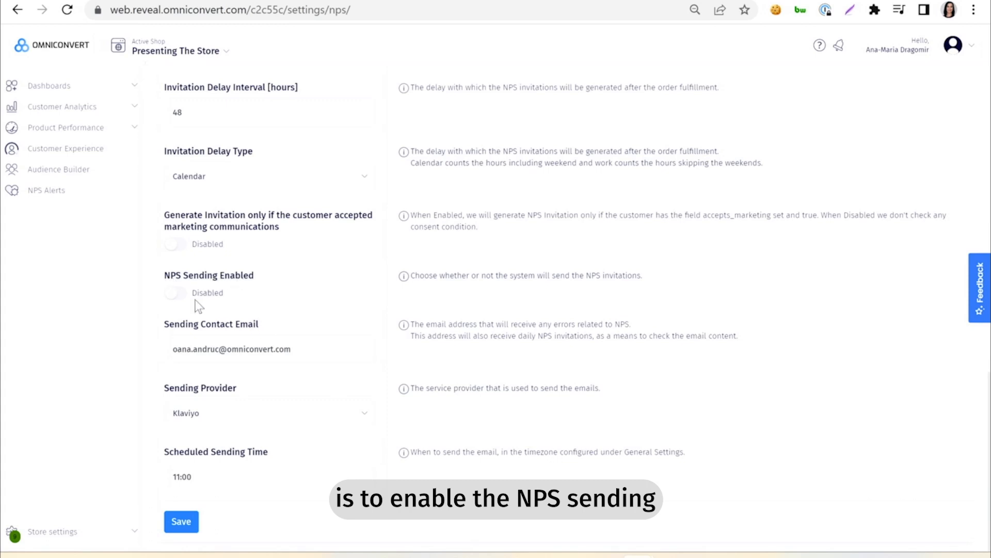
click(178, 294)
click(183, 521)
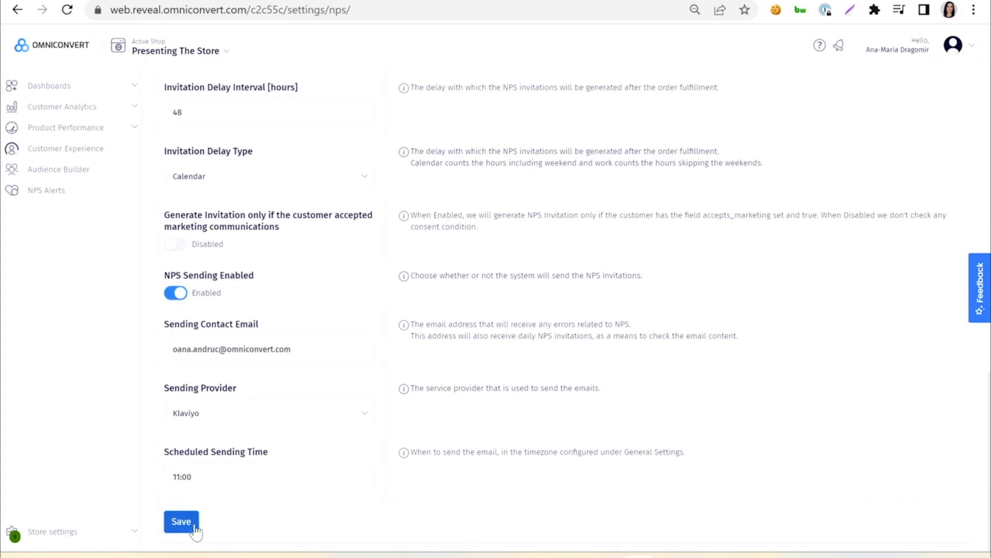